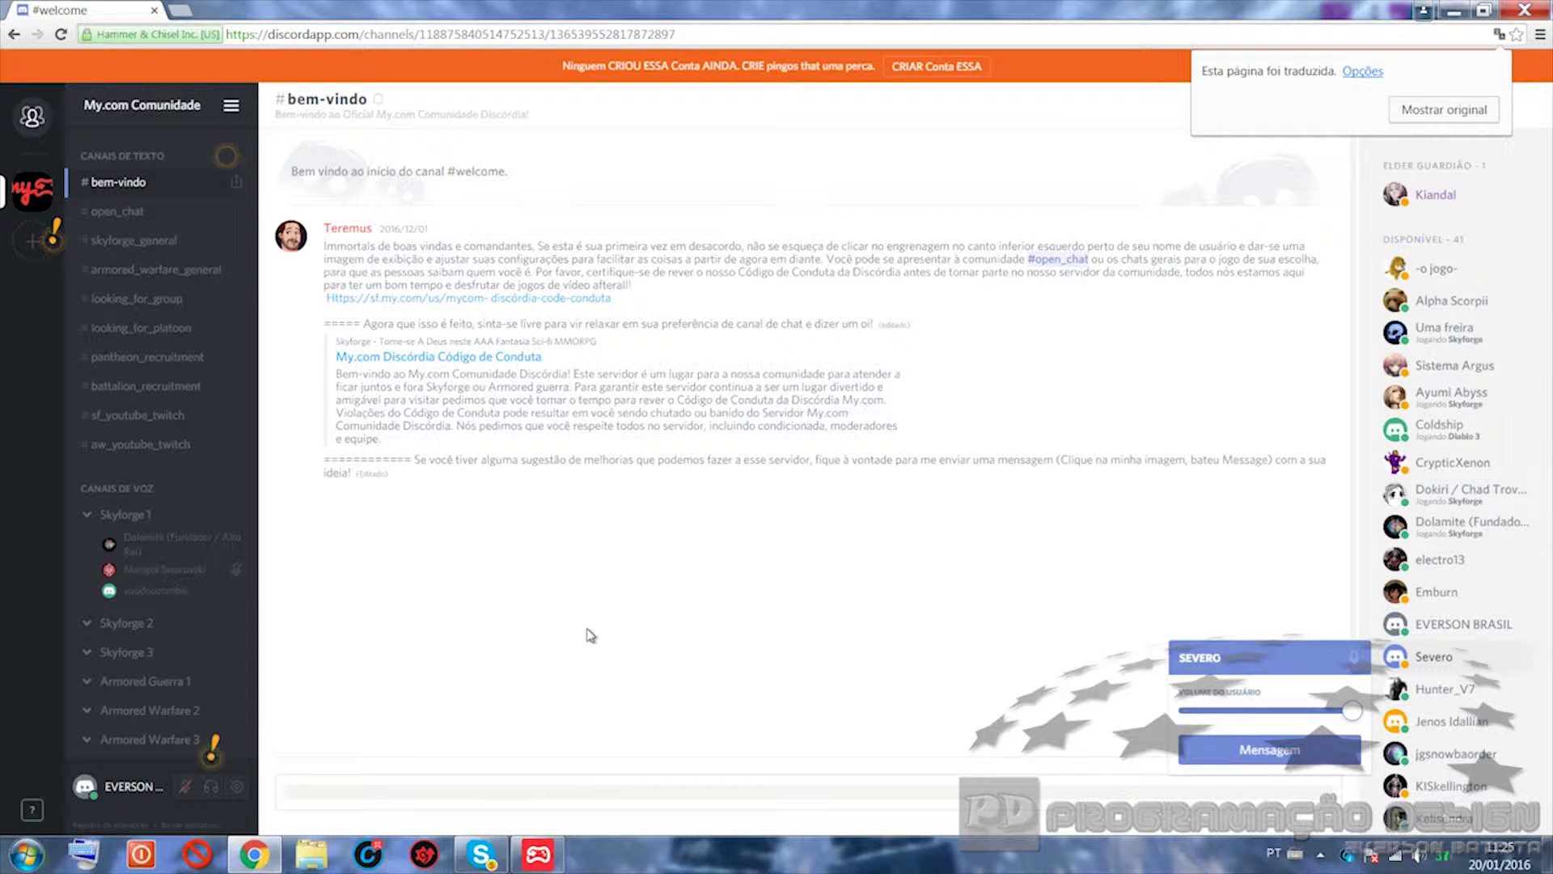
# Step: Deafen incoming audio and scroll through the My.com Comunidade member list
pyautogui.click(210, 791)
pyautogui.scroll(-5, 1439, 615)
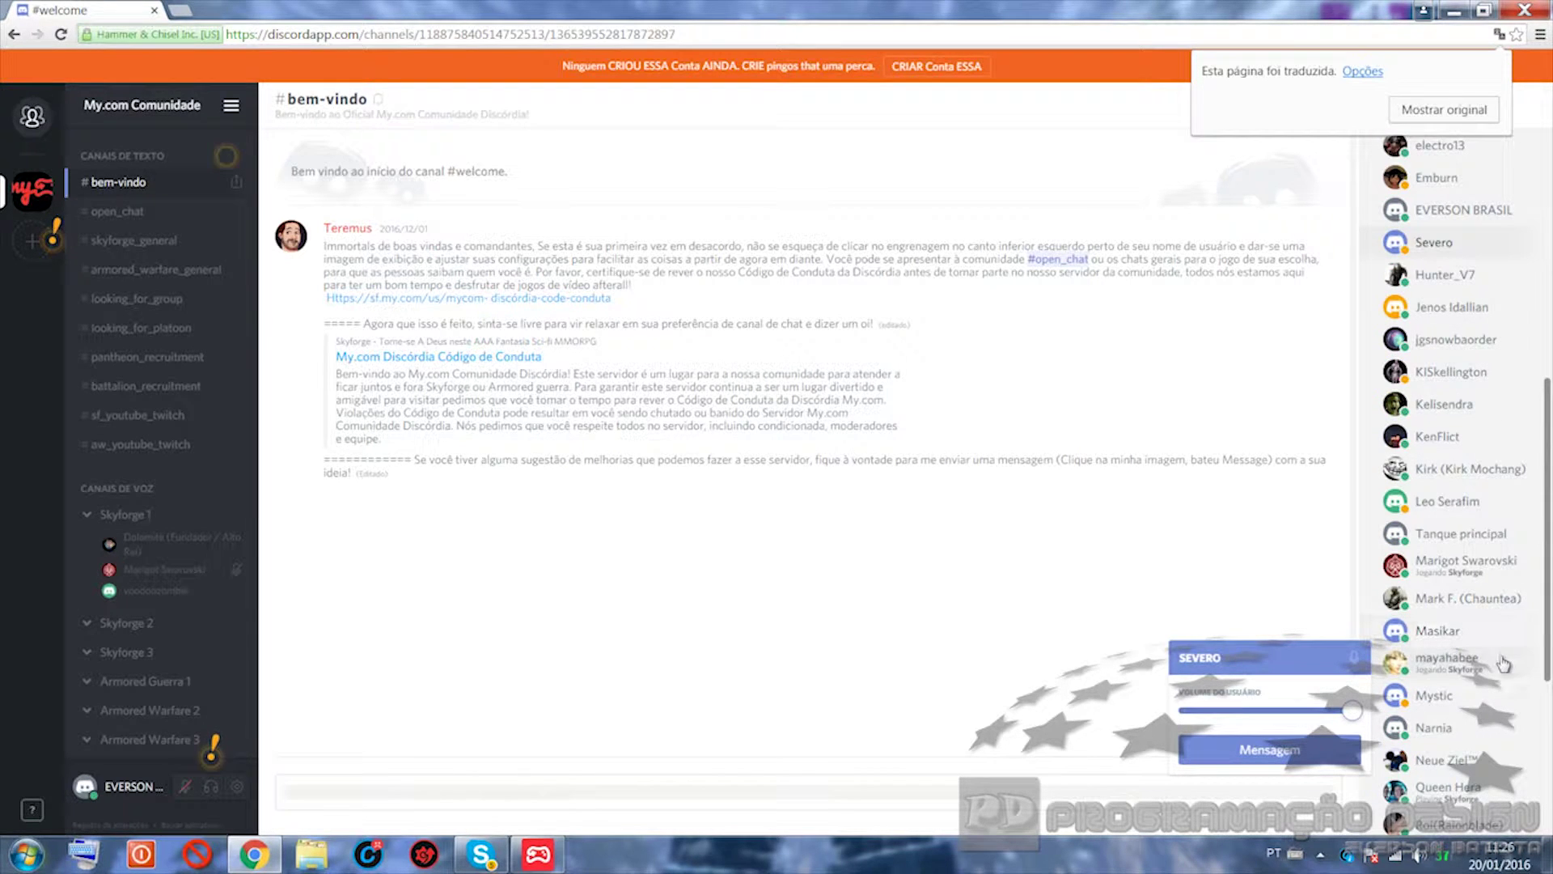
pyautogui.scroll(-2, 1498, 655)
pyautogui.scroll(-2, 1504, 666)
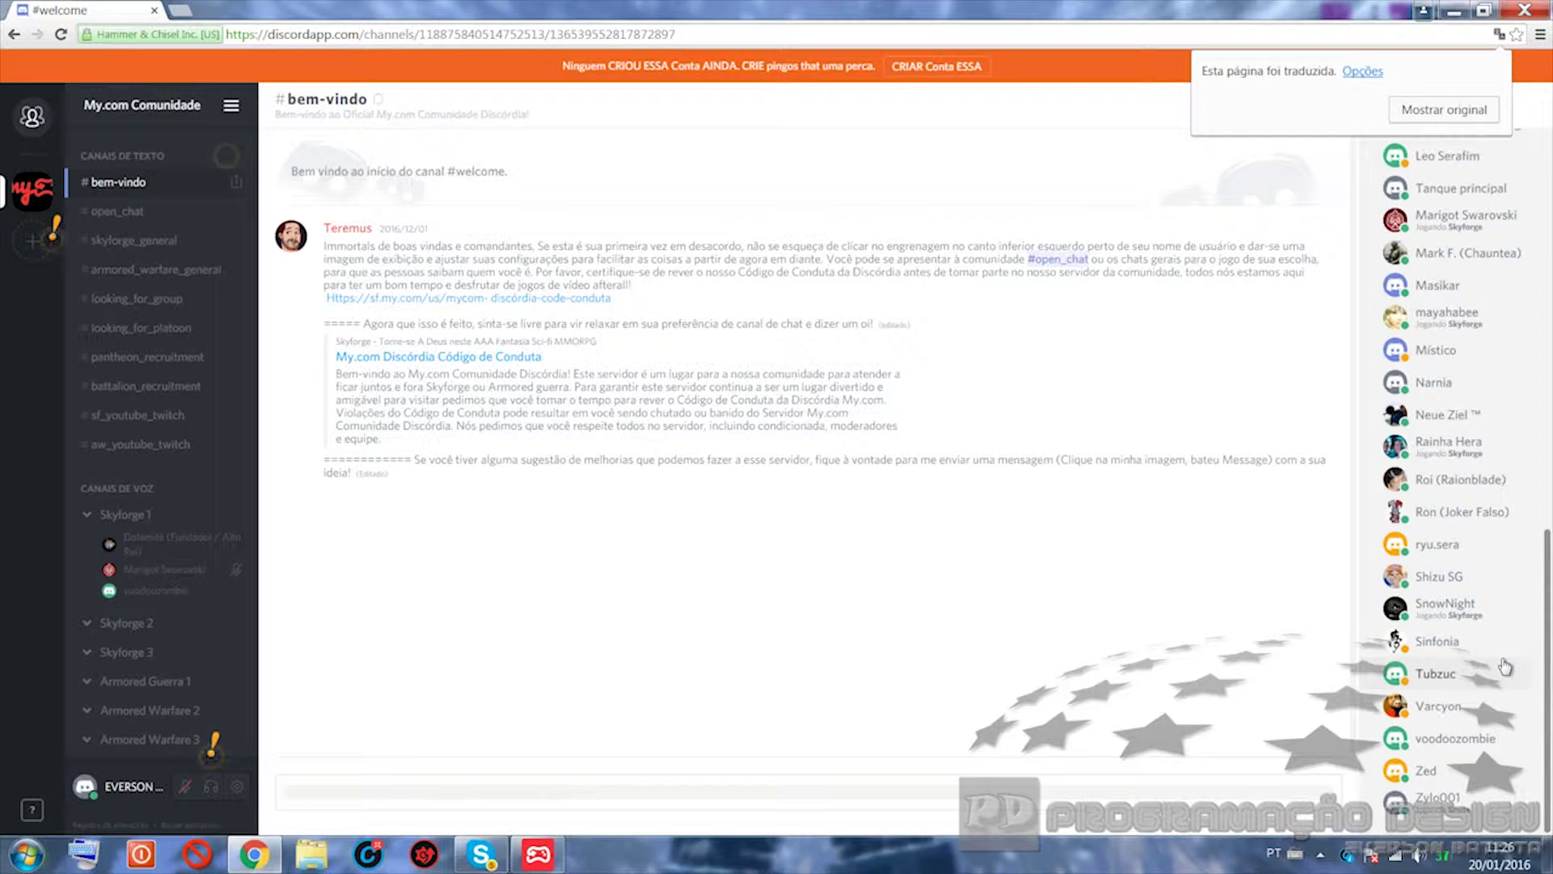
pyautogui.scroll(3, 1505, 666)
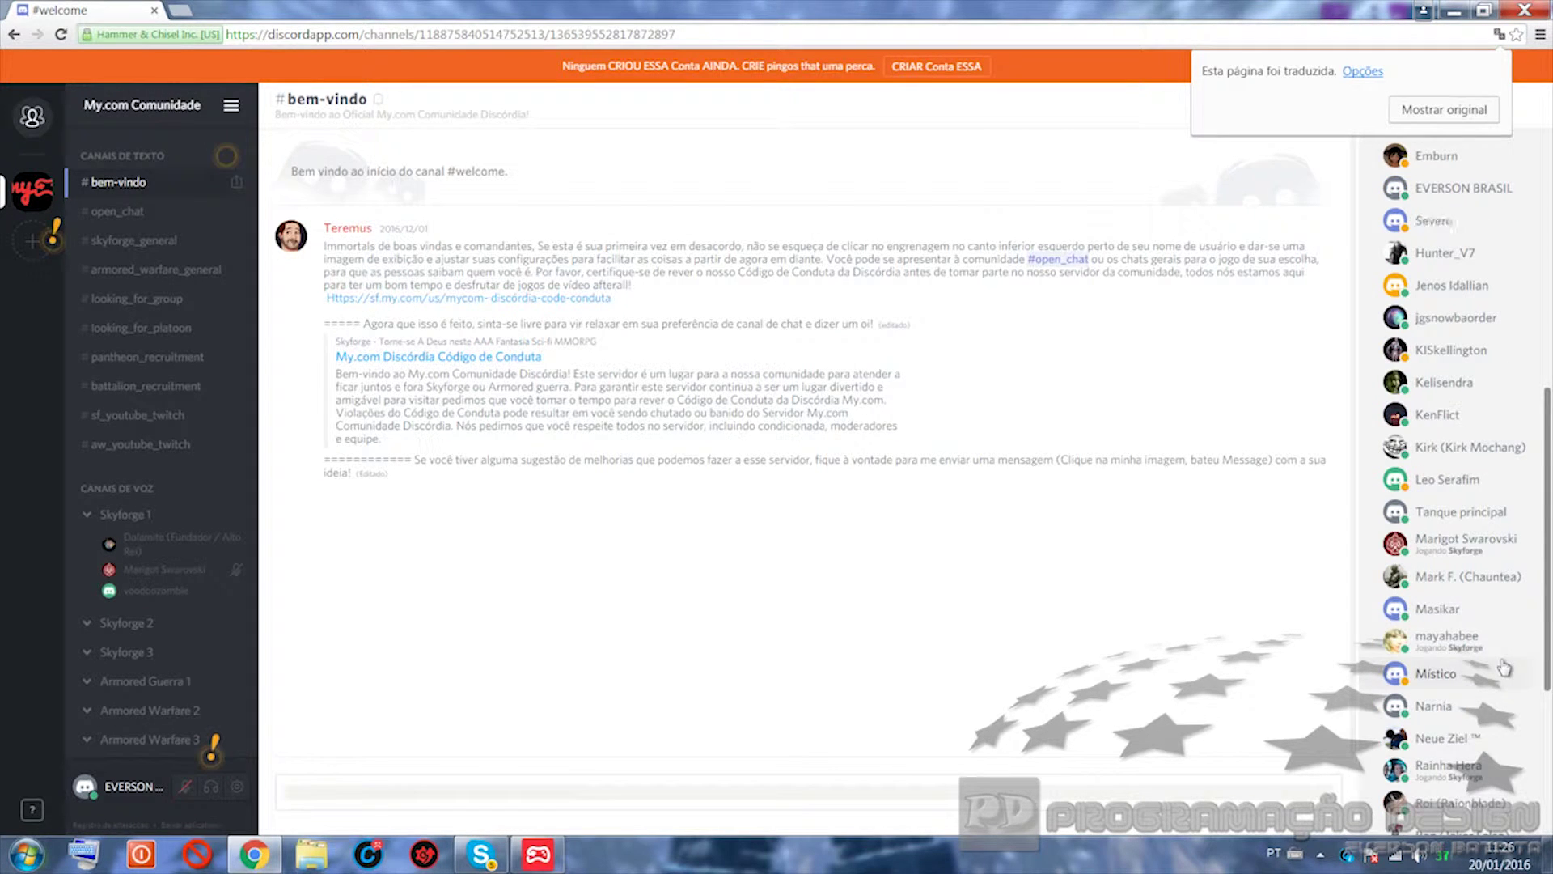
pyautogui.scroll(5, 1504, 666)
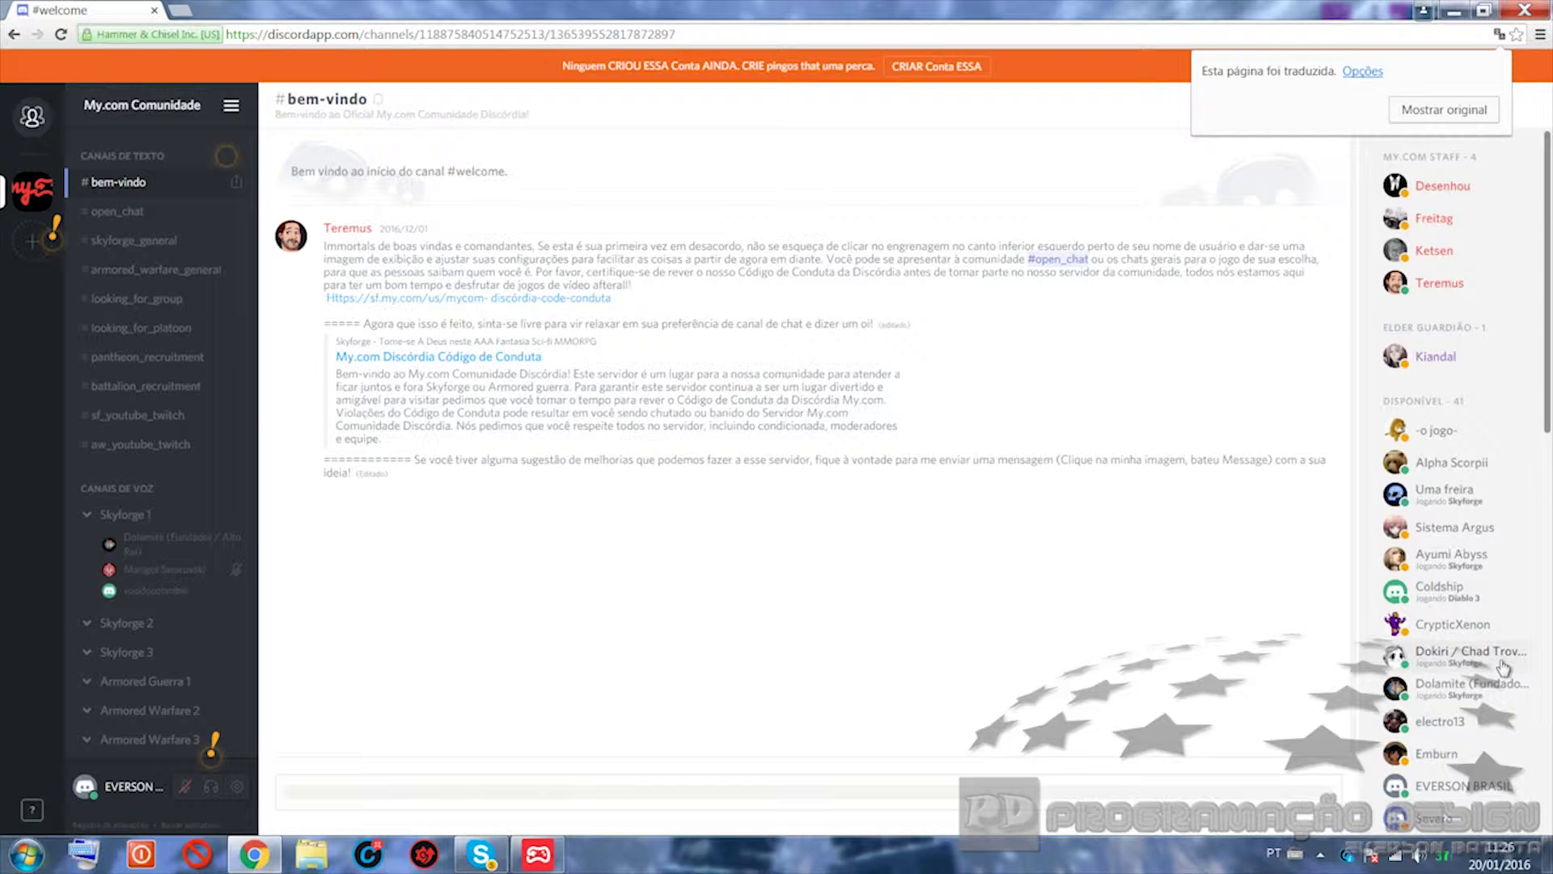
pyautogui.scroll(-2, 1503, 666)
pyautogui.scroll(-3, 1503, 666)
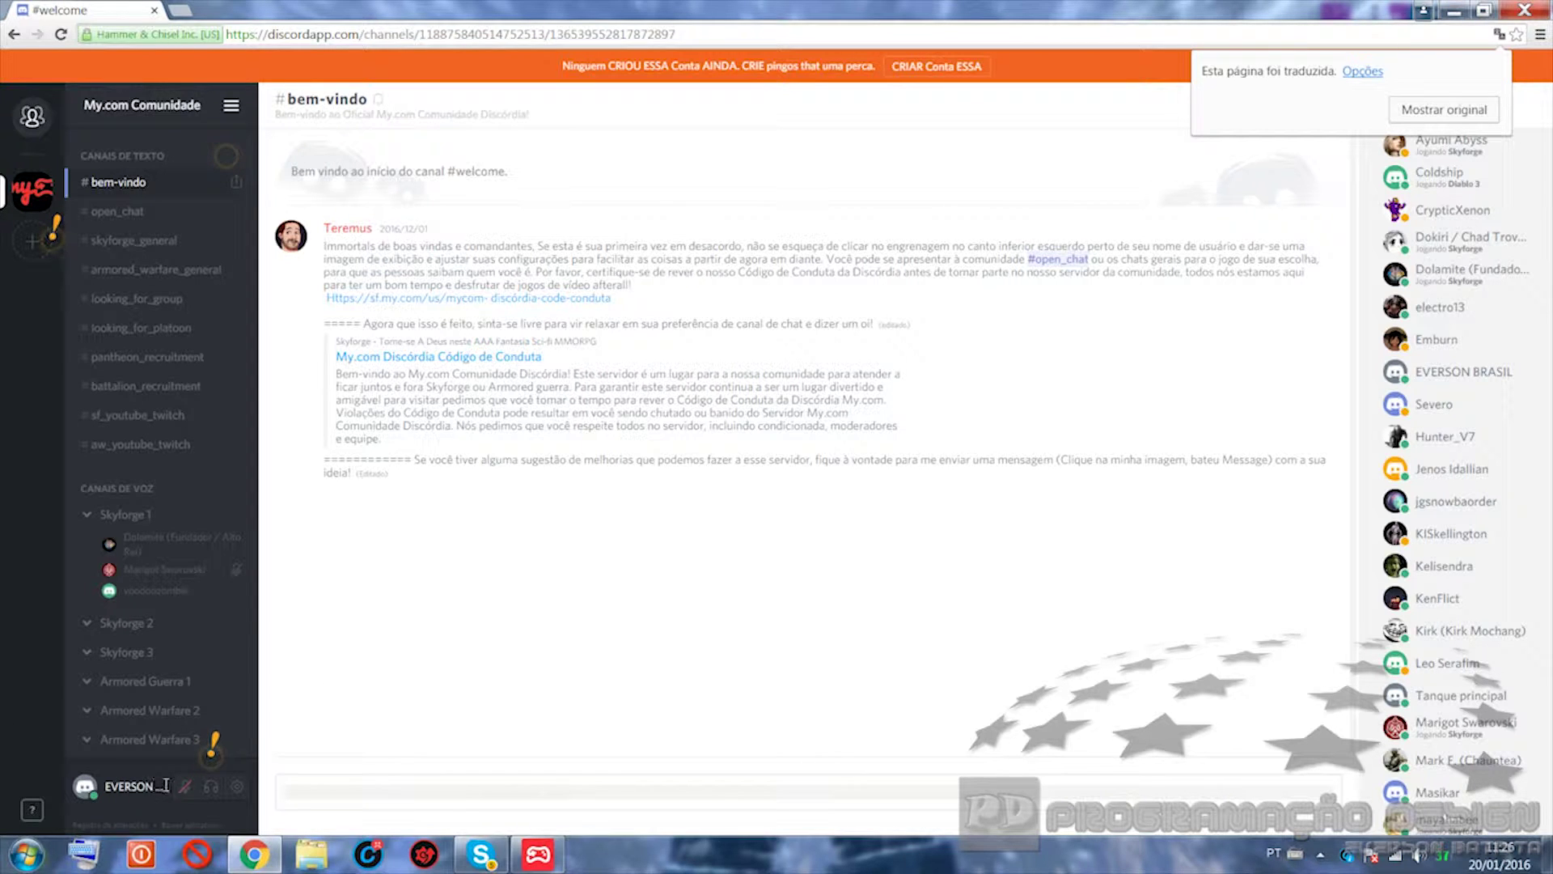
# Step: Turn on the microphone, allow Chrome microphone access, and start adding another server
pyautogui.click(182, 784)
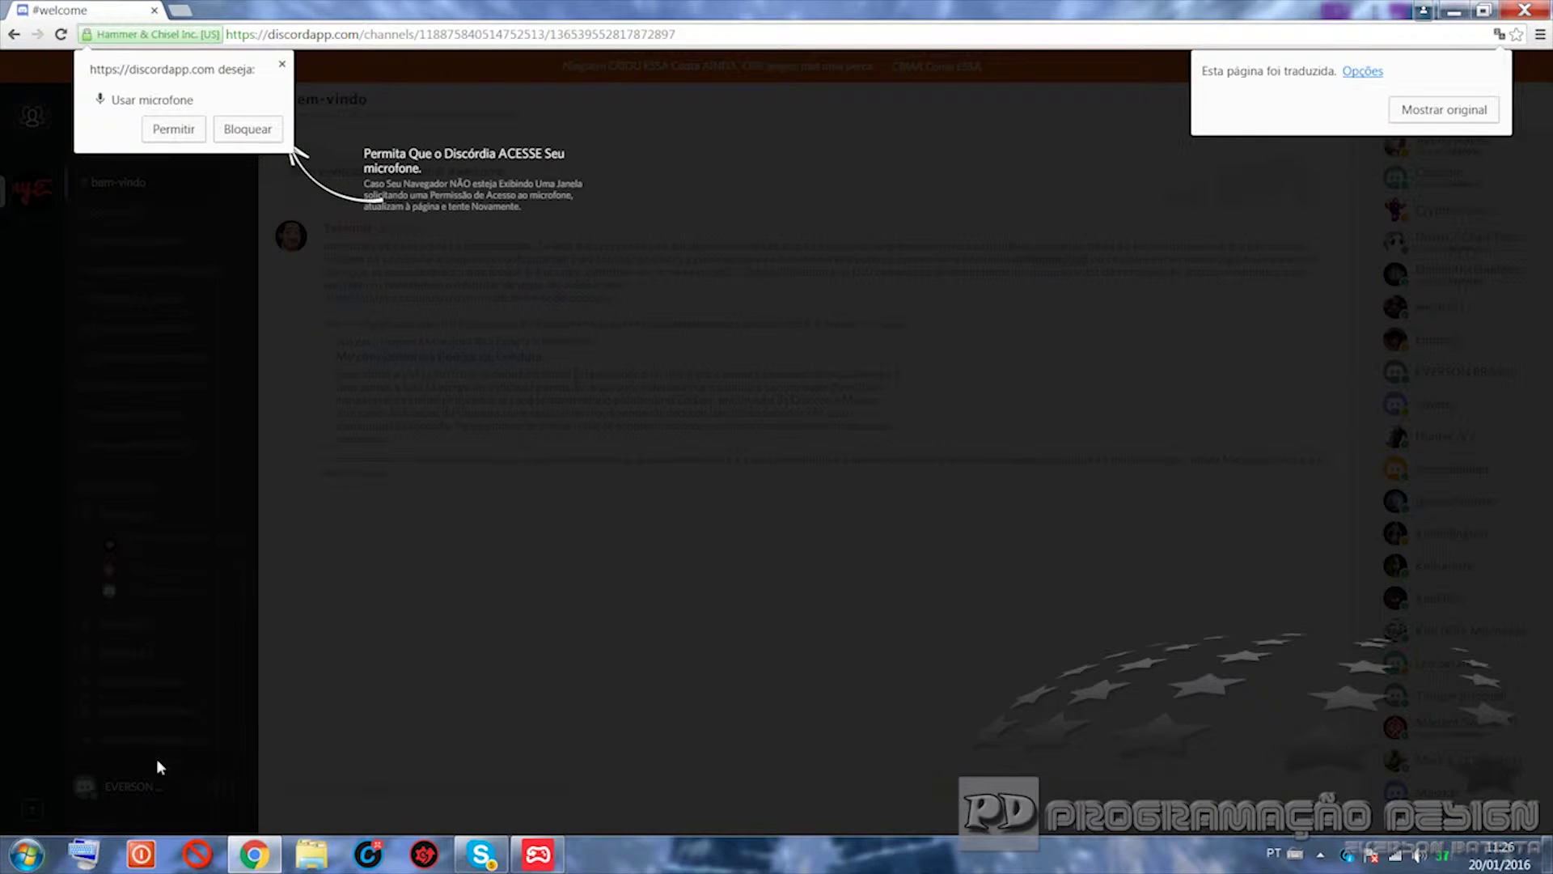
pyautogui.click(172, 130)
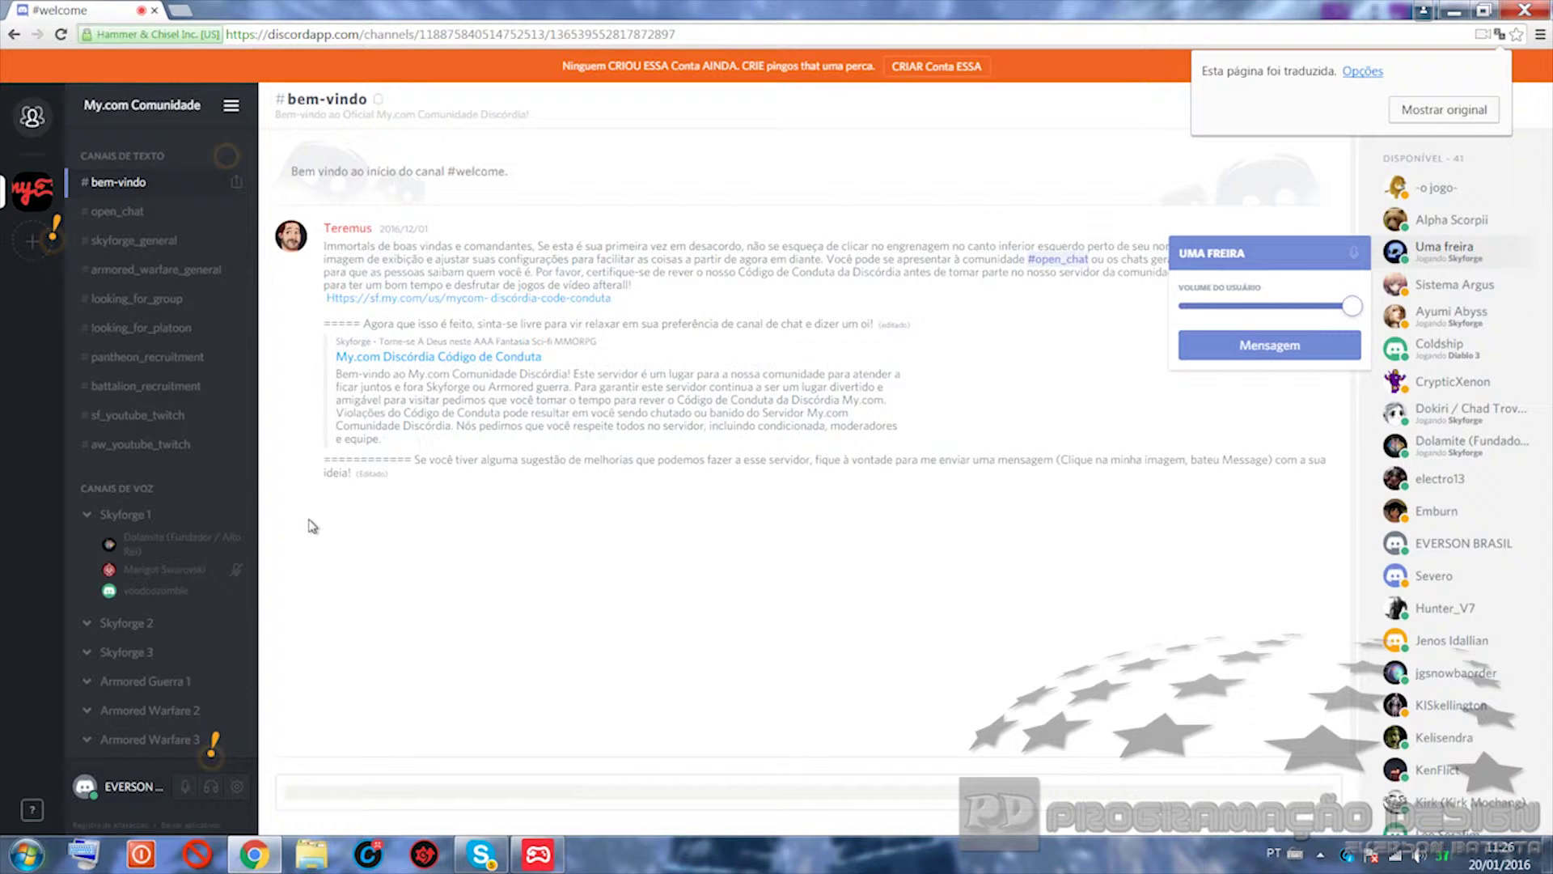
pyautogui.click(33, 246)
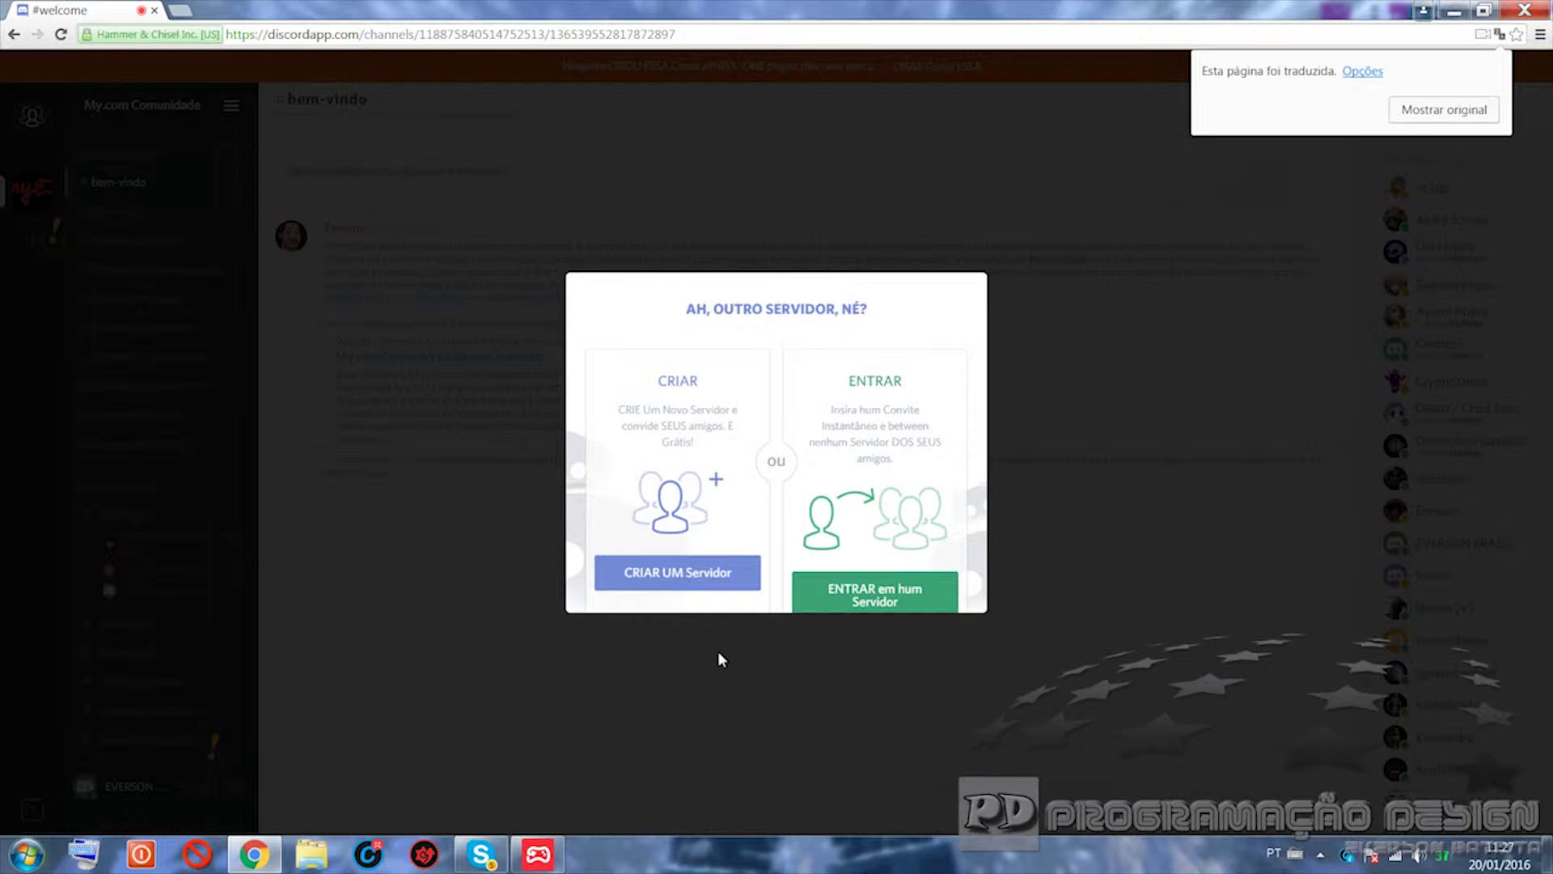
# Step: Create a new server in region Oeste dos EUA, naming it DRAGAO NEGRO BRASIL
pyautogui.click(665, 582)
pyautogui.moveTo(666, 584)
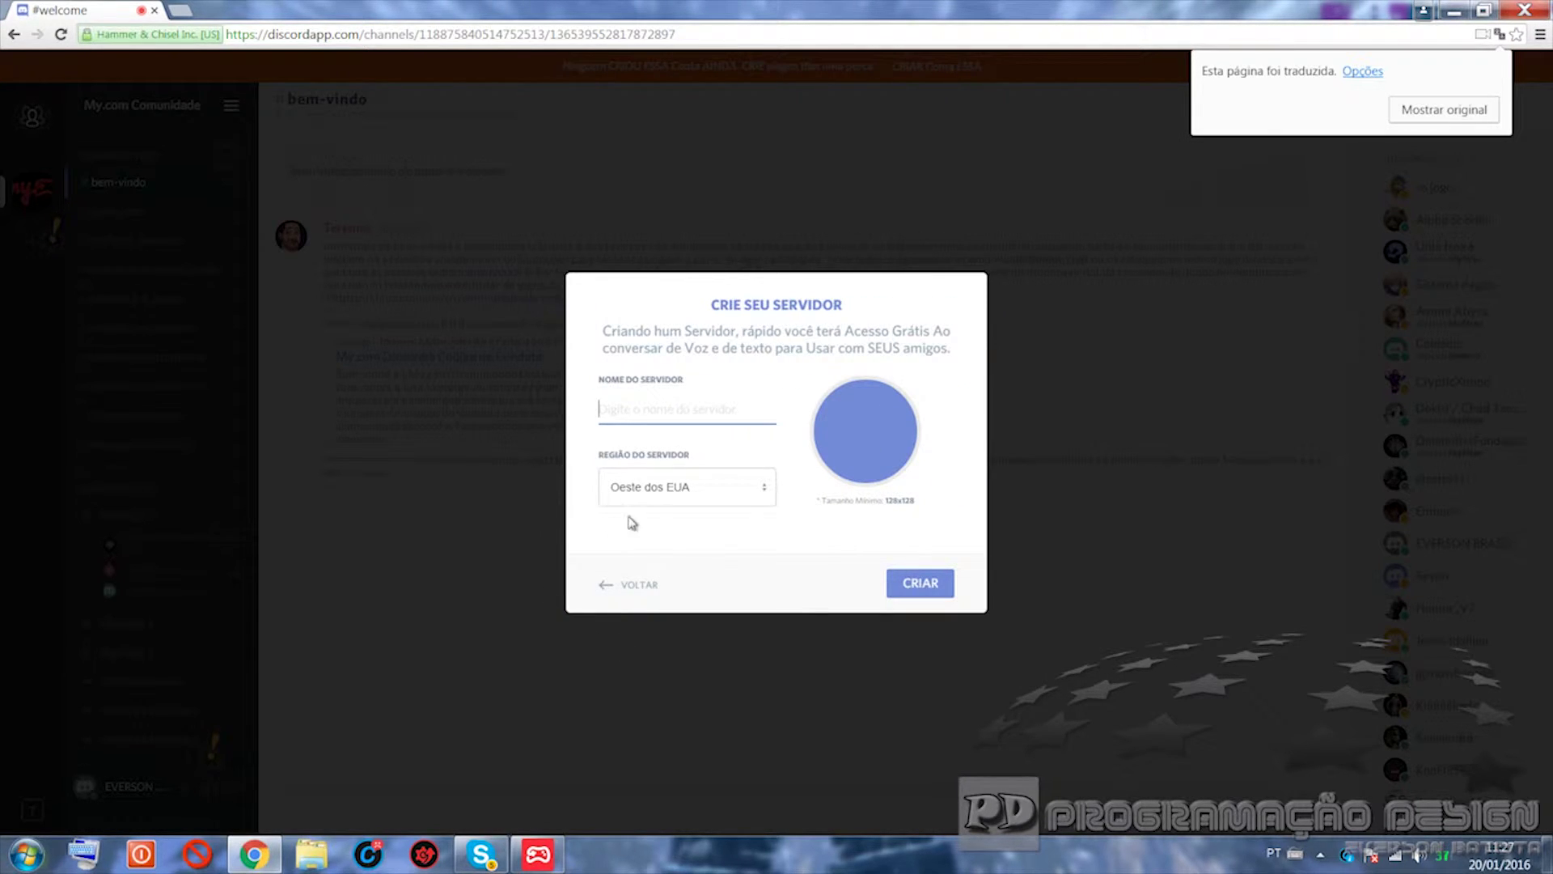
pyautogui.click(715, 491)
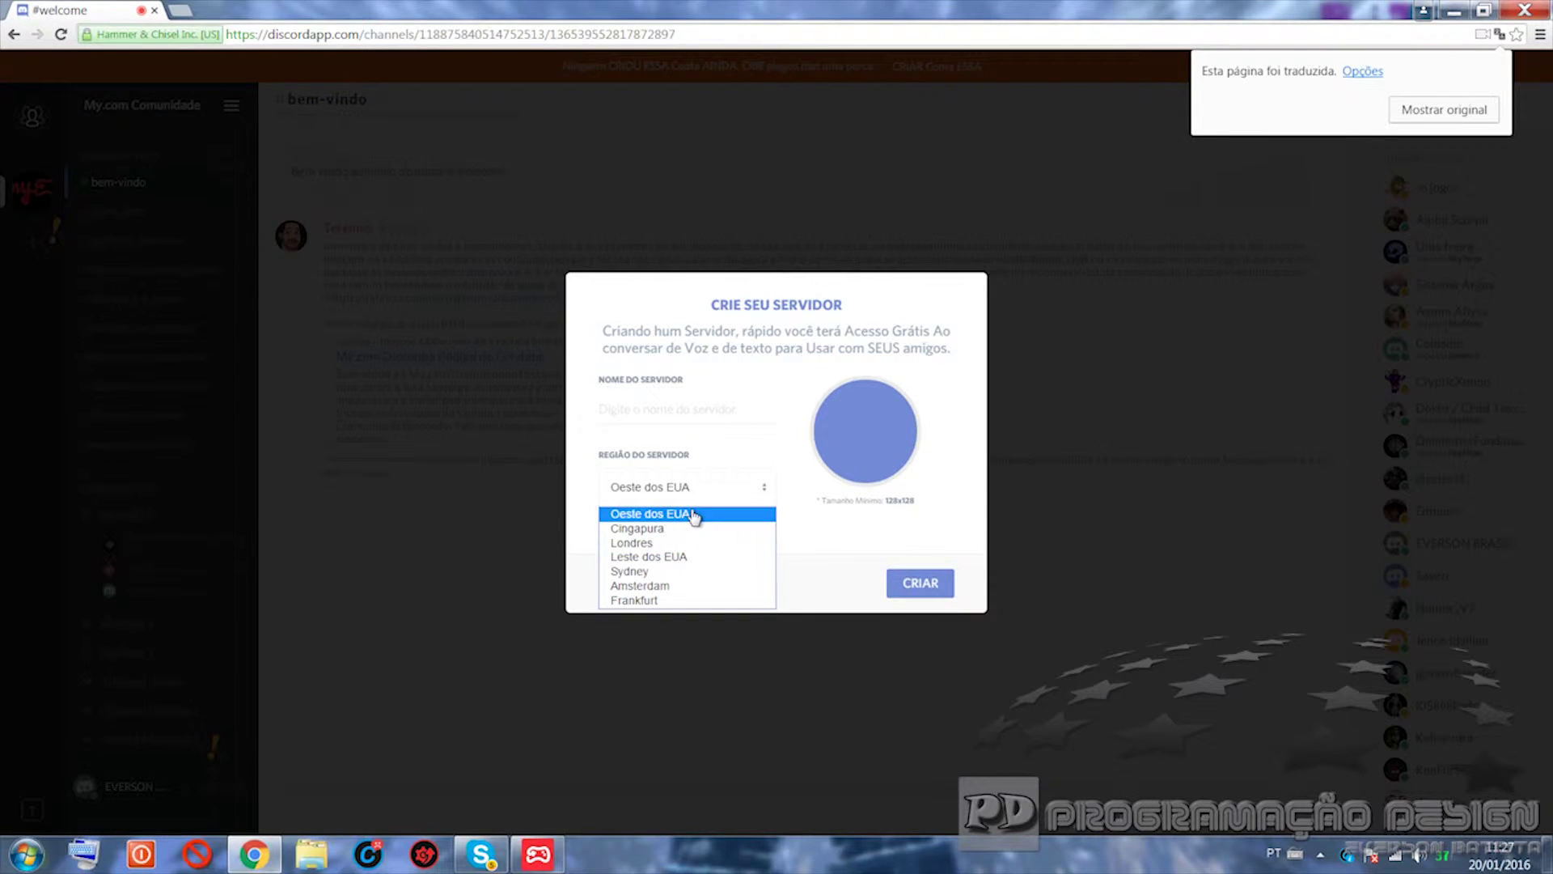
pyautogui.click(691, 514)
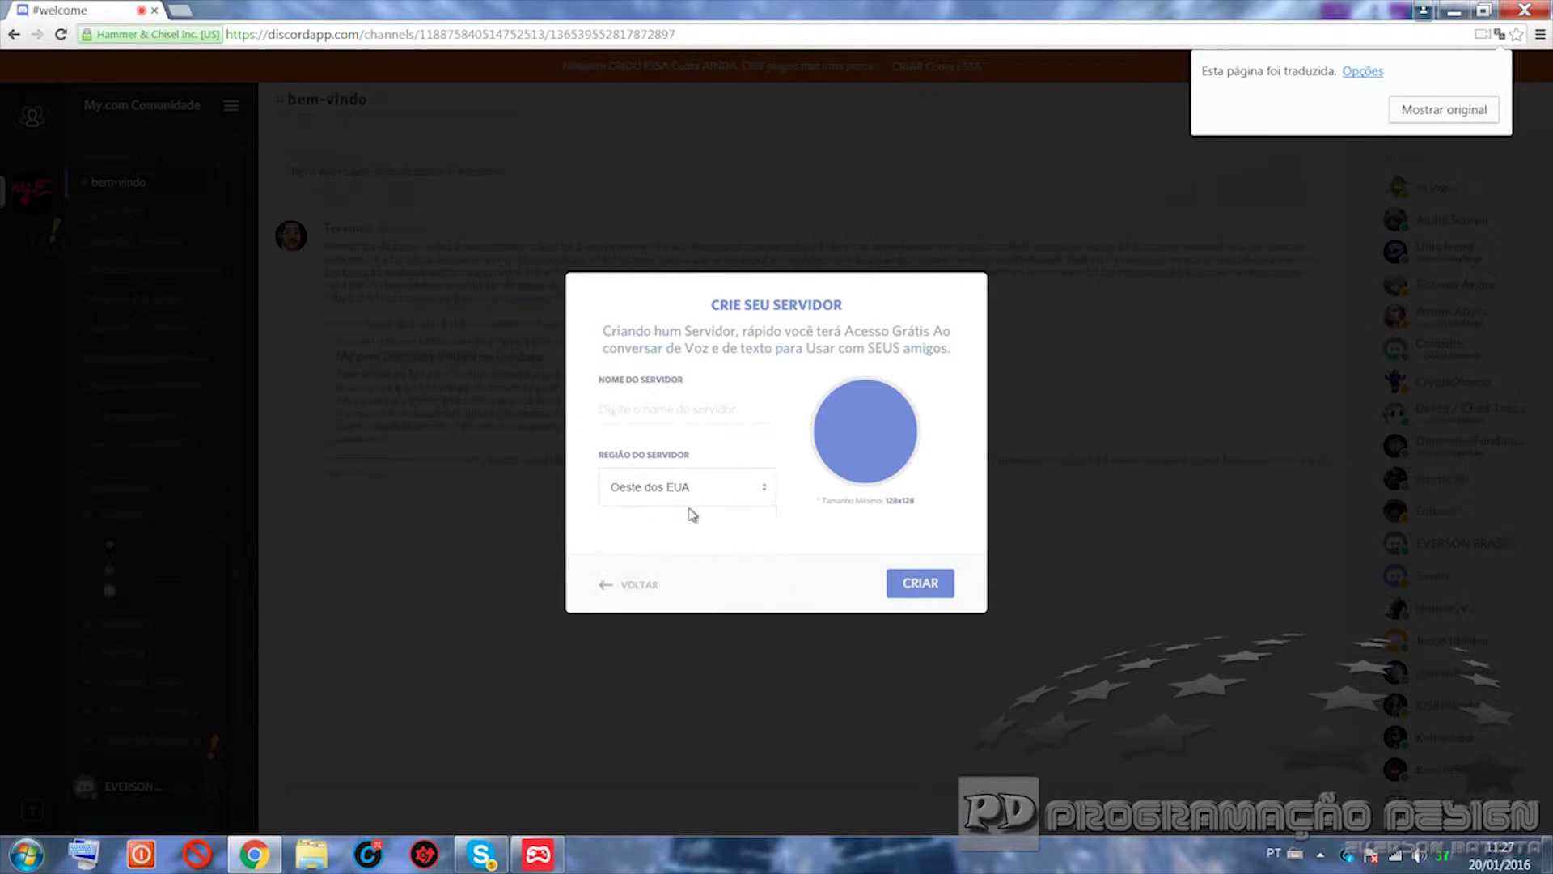
pyautogui.click(621, 416)
pyautogui.write('DRAGA')
pyautogui.write('O')
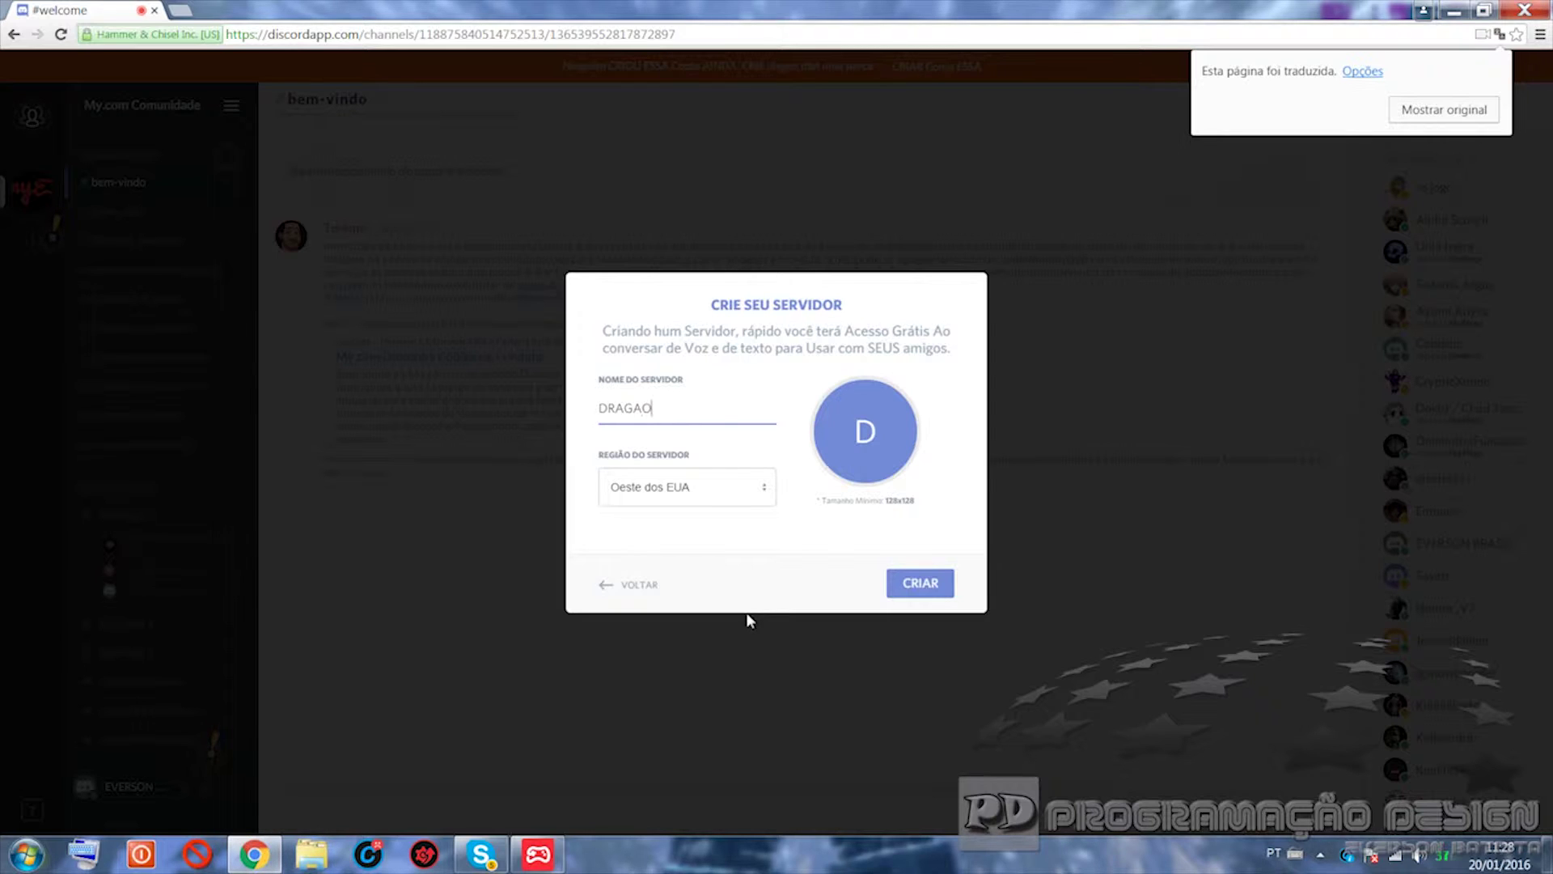
pyautogui.write(' NEGRO BRASIL')
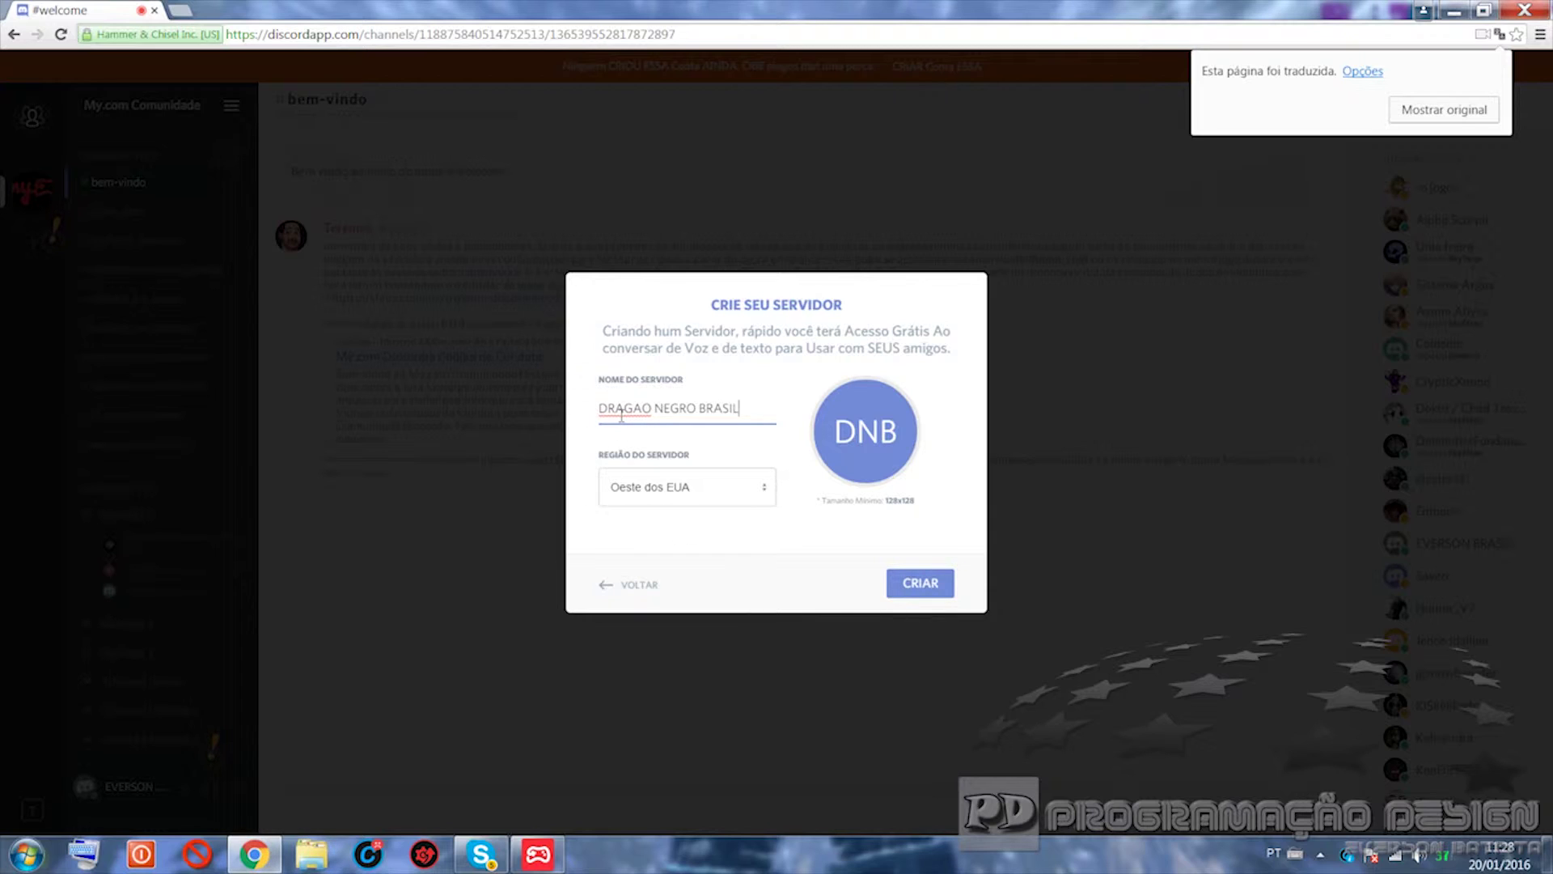
# Step: Confirm creation of the DRAGAO NEGRO BRASIL server and open Configurações de Usuário
pyautogui.click(921, 582)
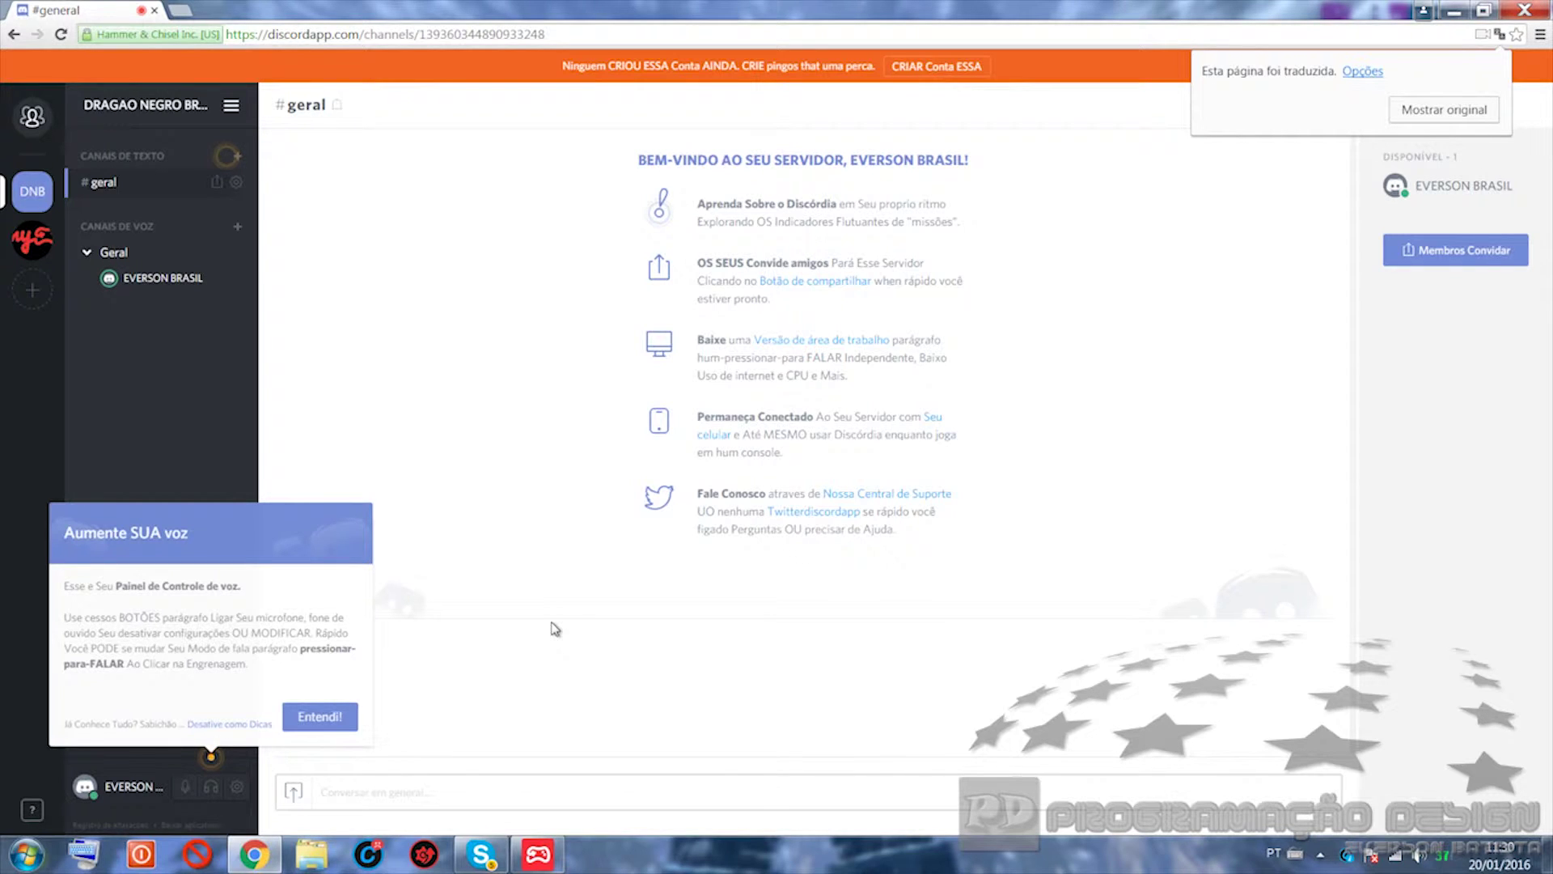
pyautogui.click(237, 787)
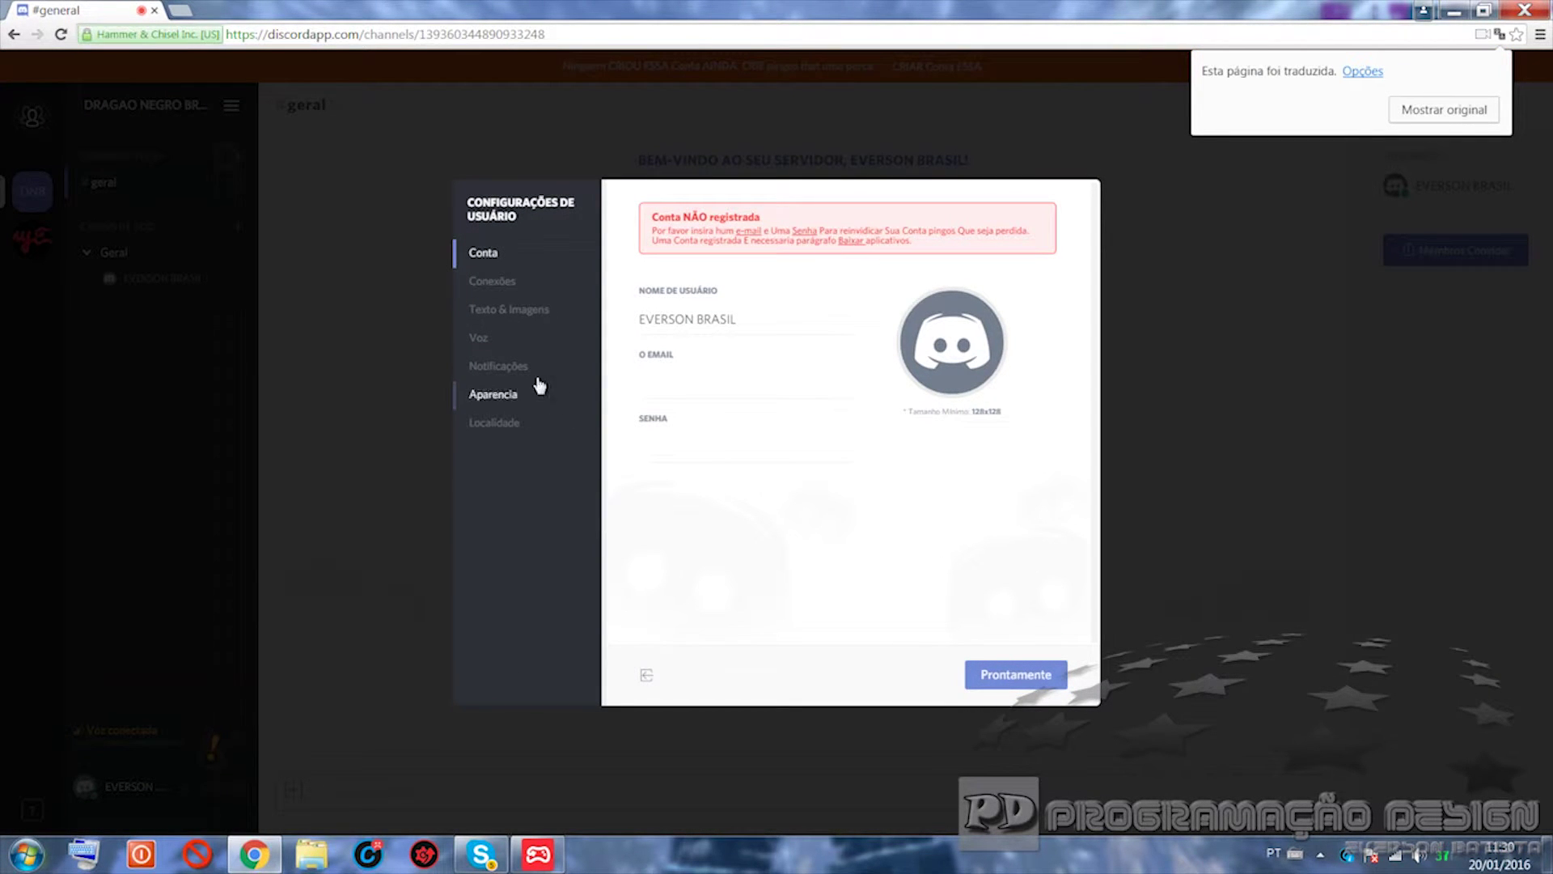
# Step: Check the Voz input/output devices and volume sliders, then close the user settings
pyautogui.click(500, 346)
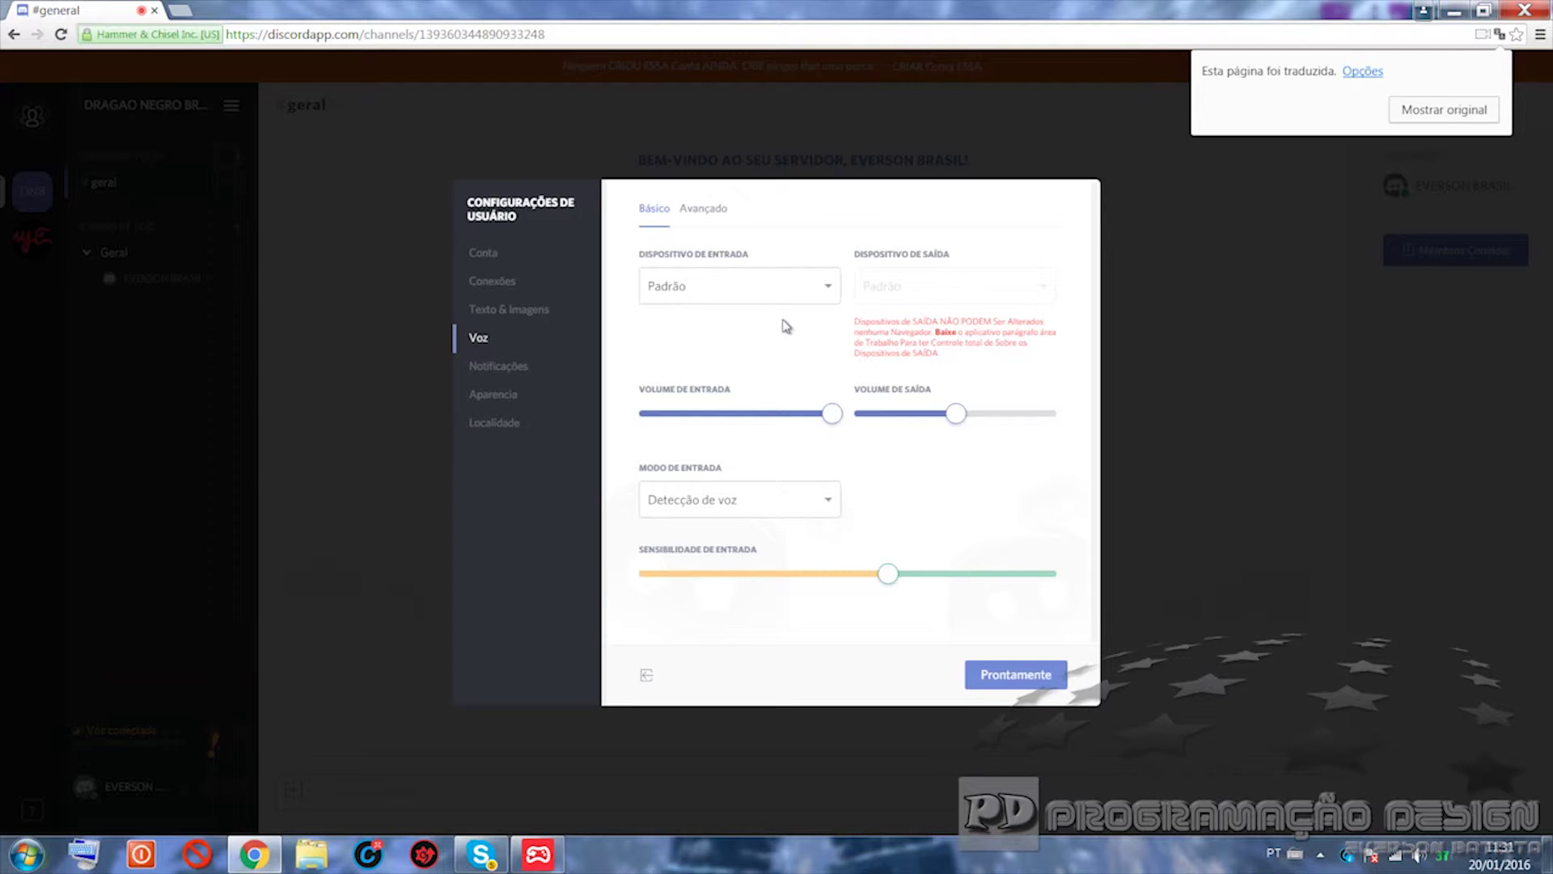
pyautogui.moveTo(857, 318)
pyautogui.click(990, 685)
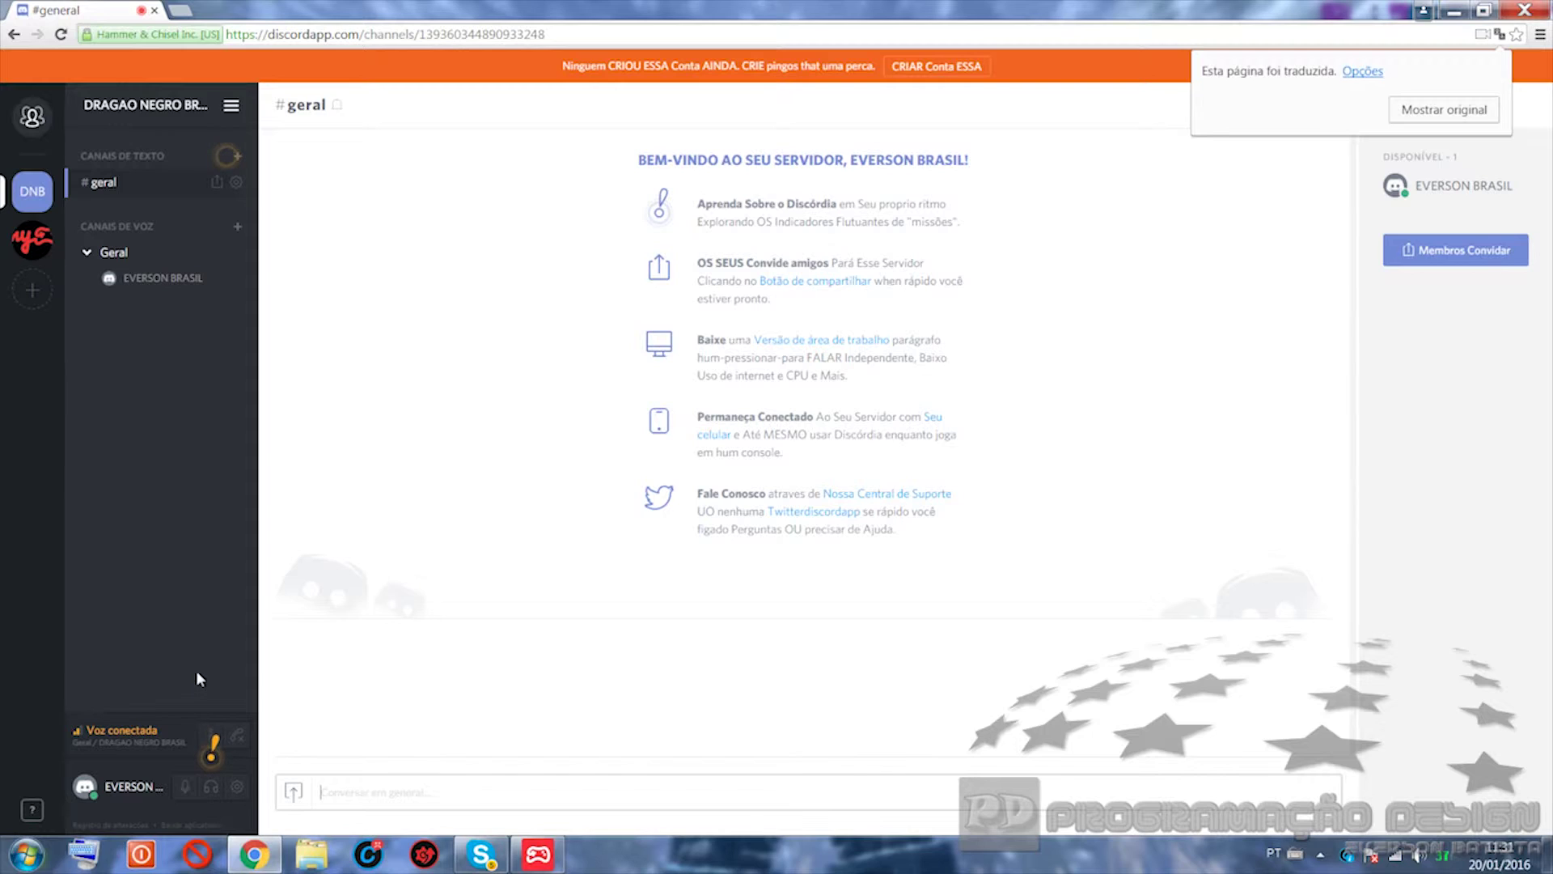
# Step: Mute the microphone and generate a 24-hour instant invite link for #geral
pyautogui.click(181, 790)
pyautogui.moveTo(802, 290)
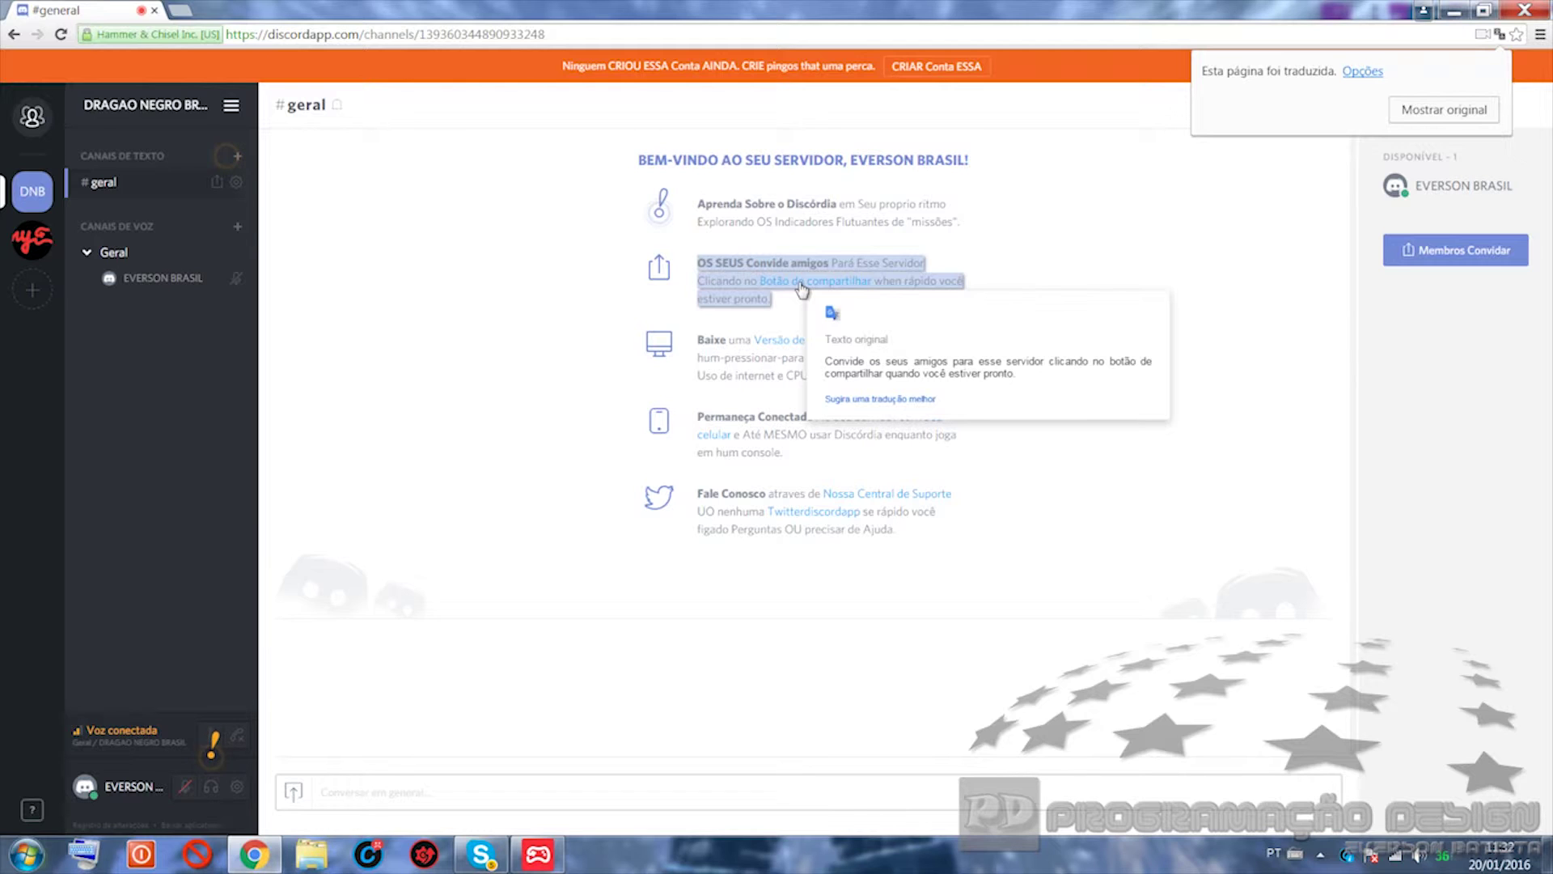
pyautogui.click(784, 286)
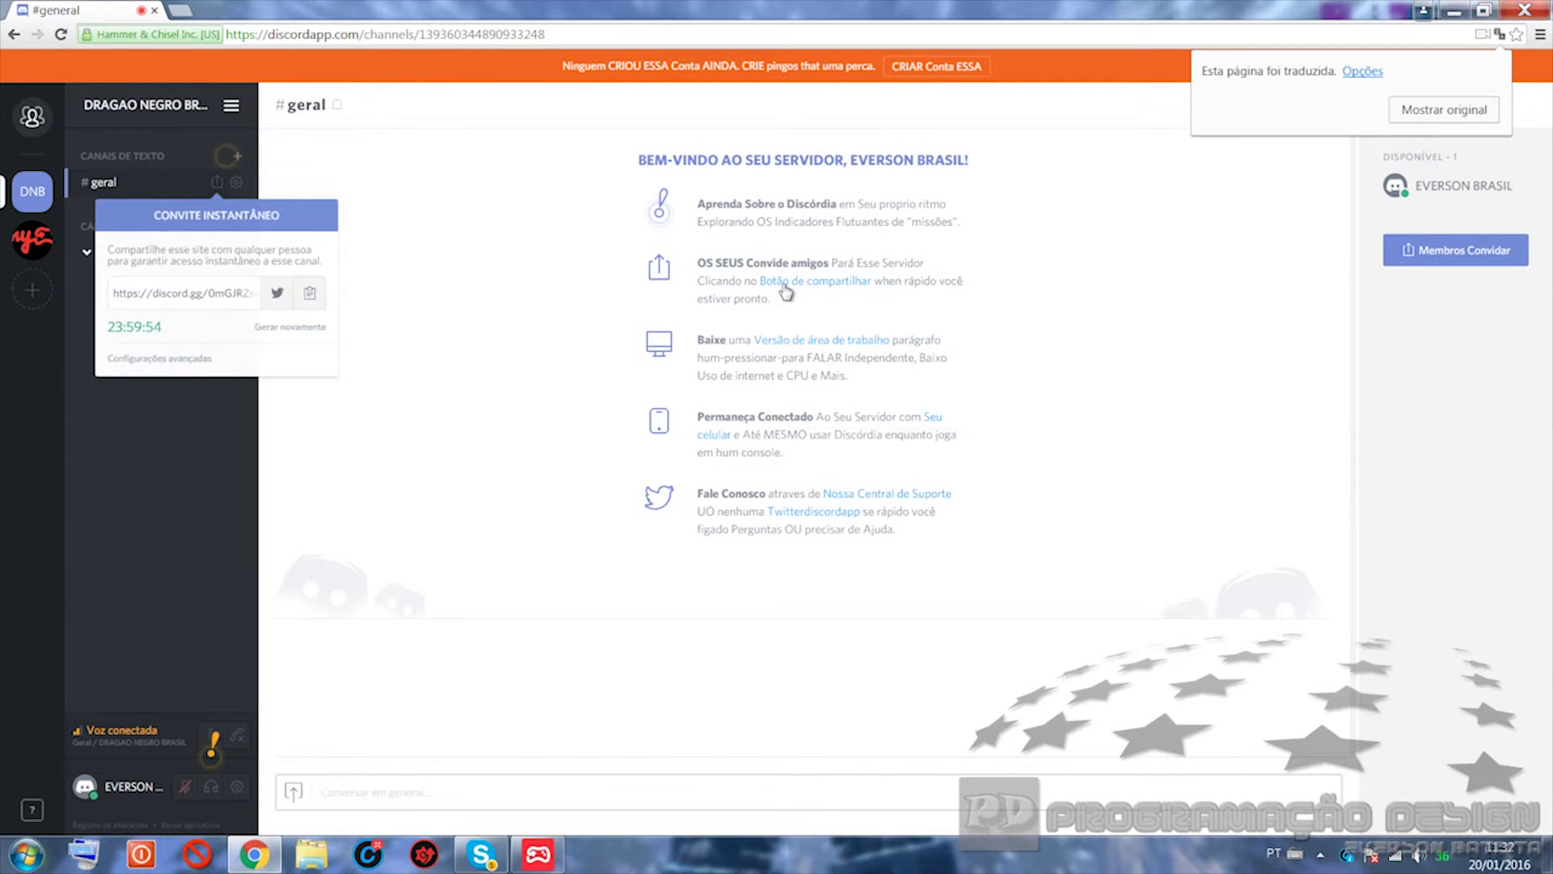
pyautogui.moveTo(785, 292)
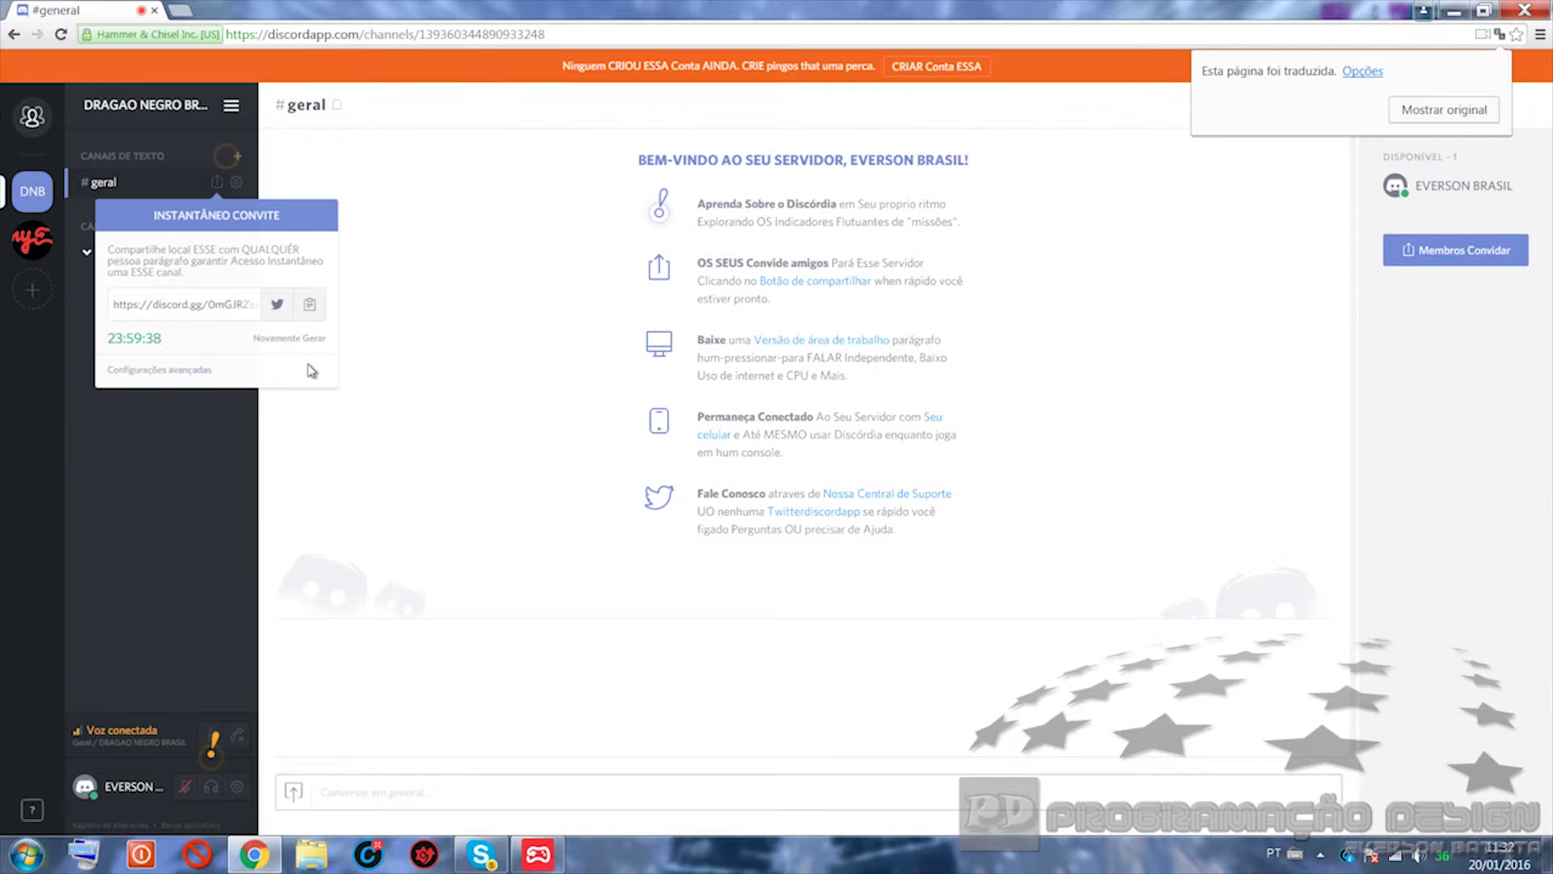
pyautogui.click(360, 243)
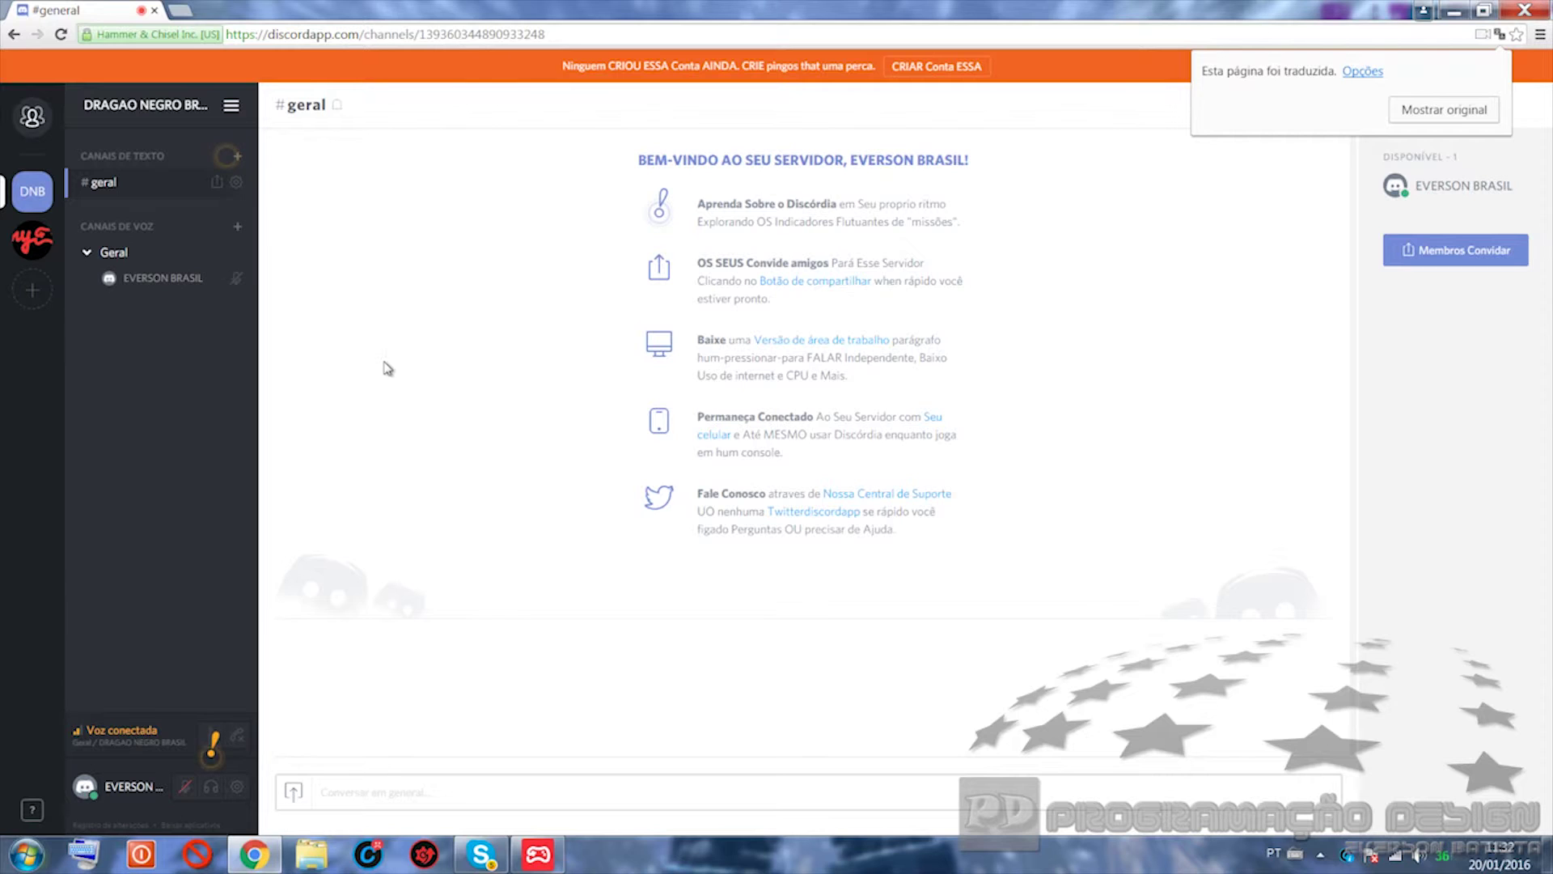
# Step: Choose to download the PC version of the Discord desktop app
pyautogui.click(794, 340)
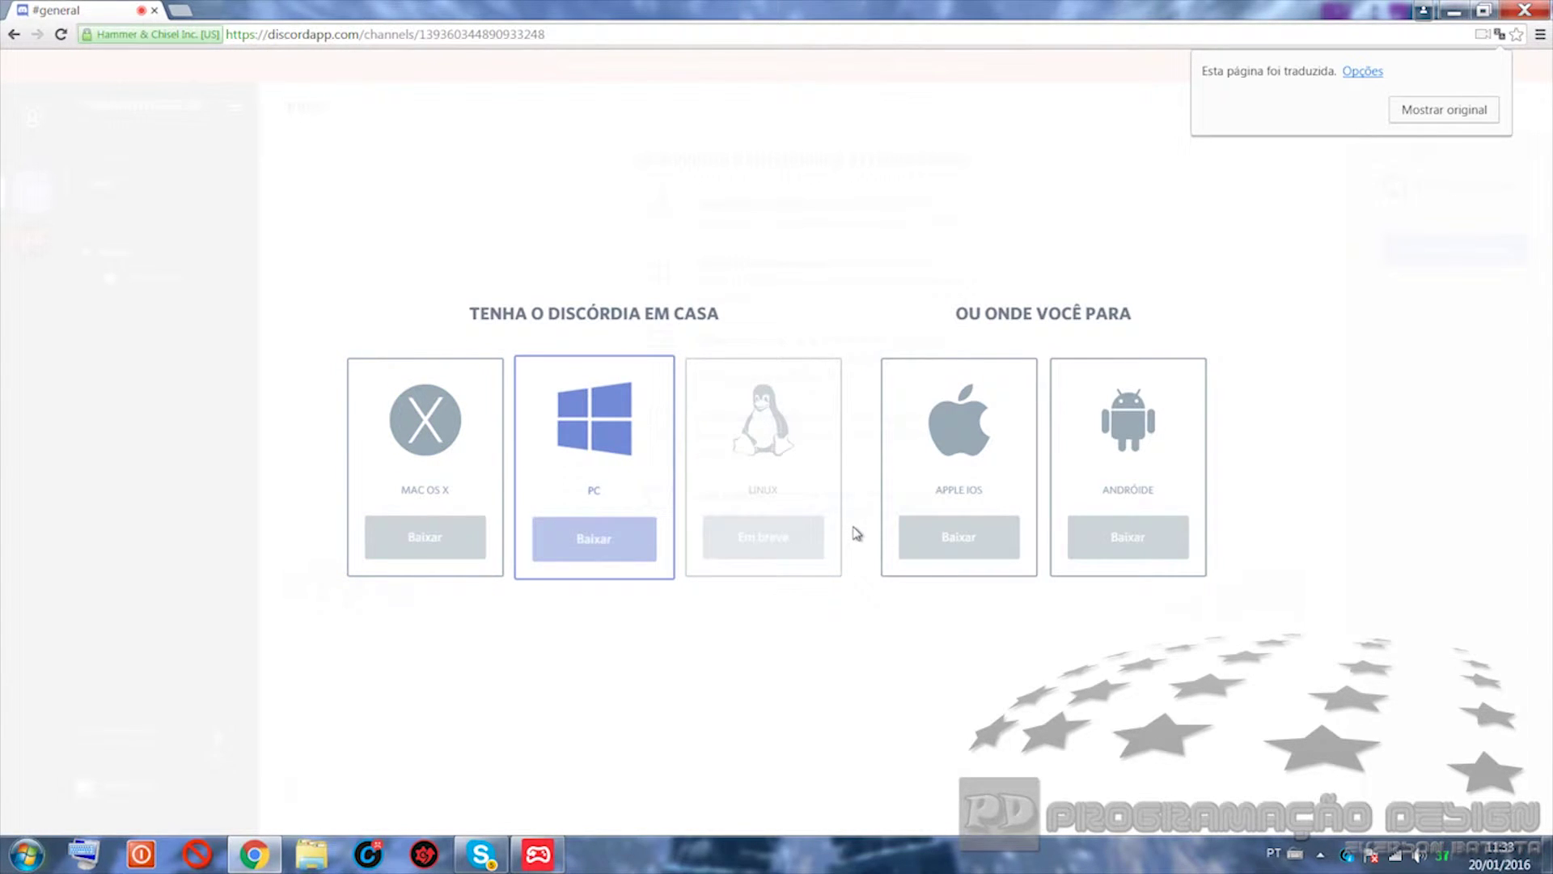
pyautogui.click(590, 539)
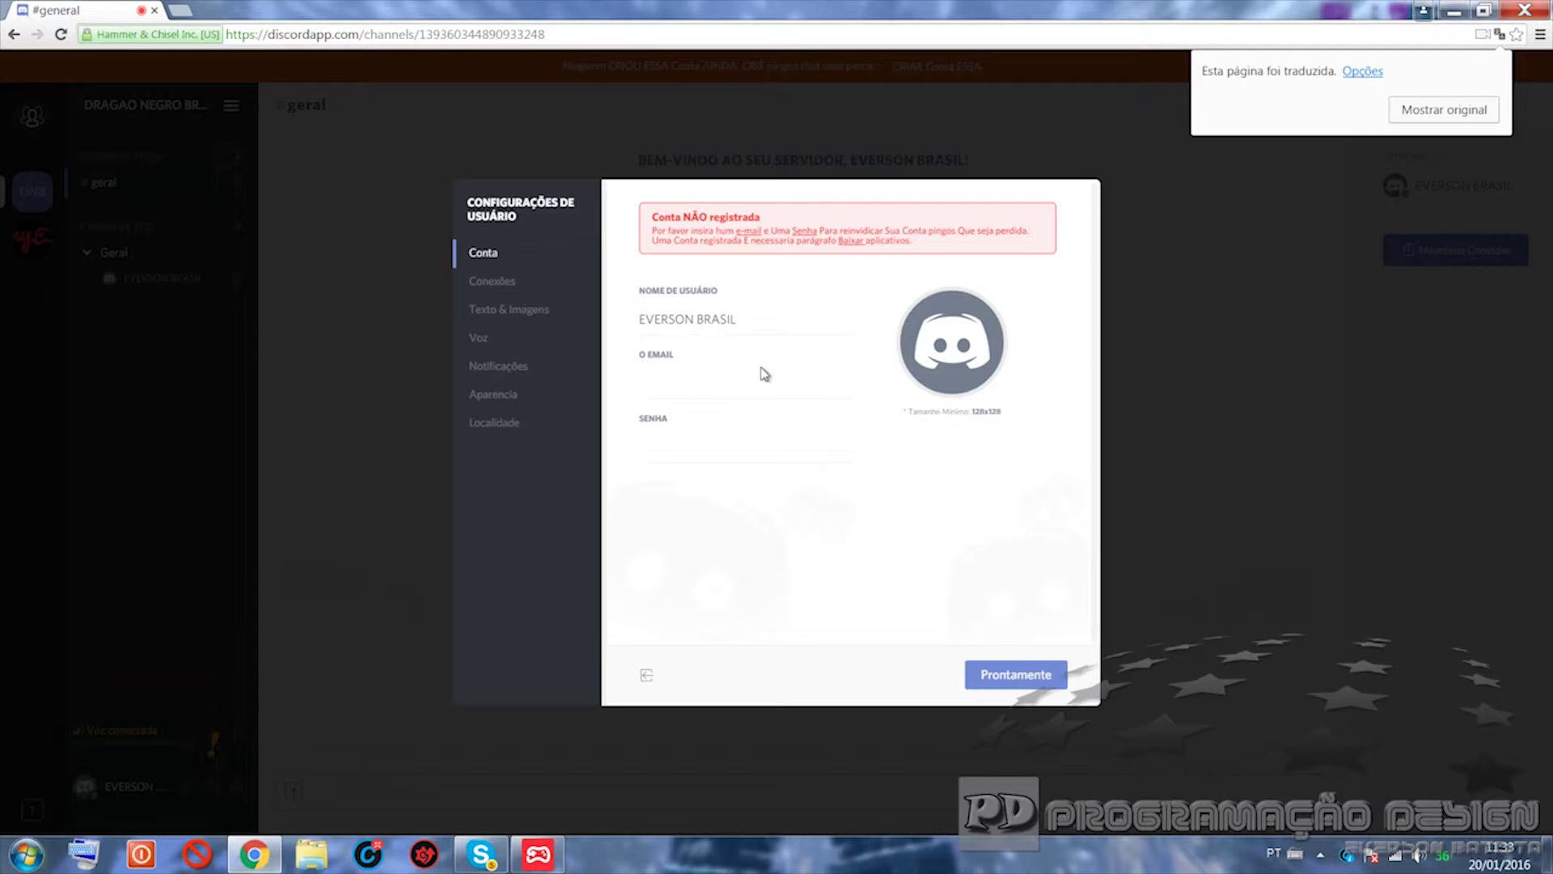
# Step: Enter the account e-mail and password on the Conta page and save them
pyautogui.click(667, 392)
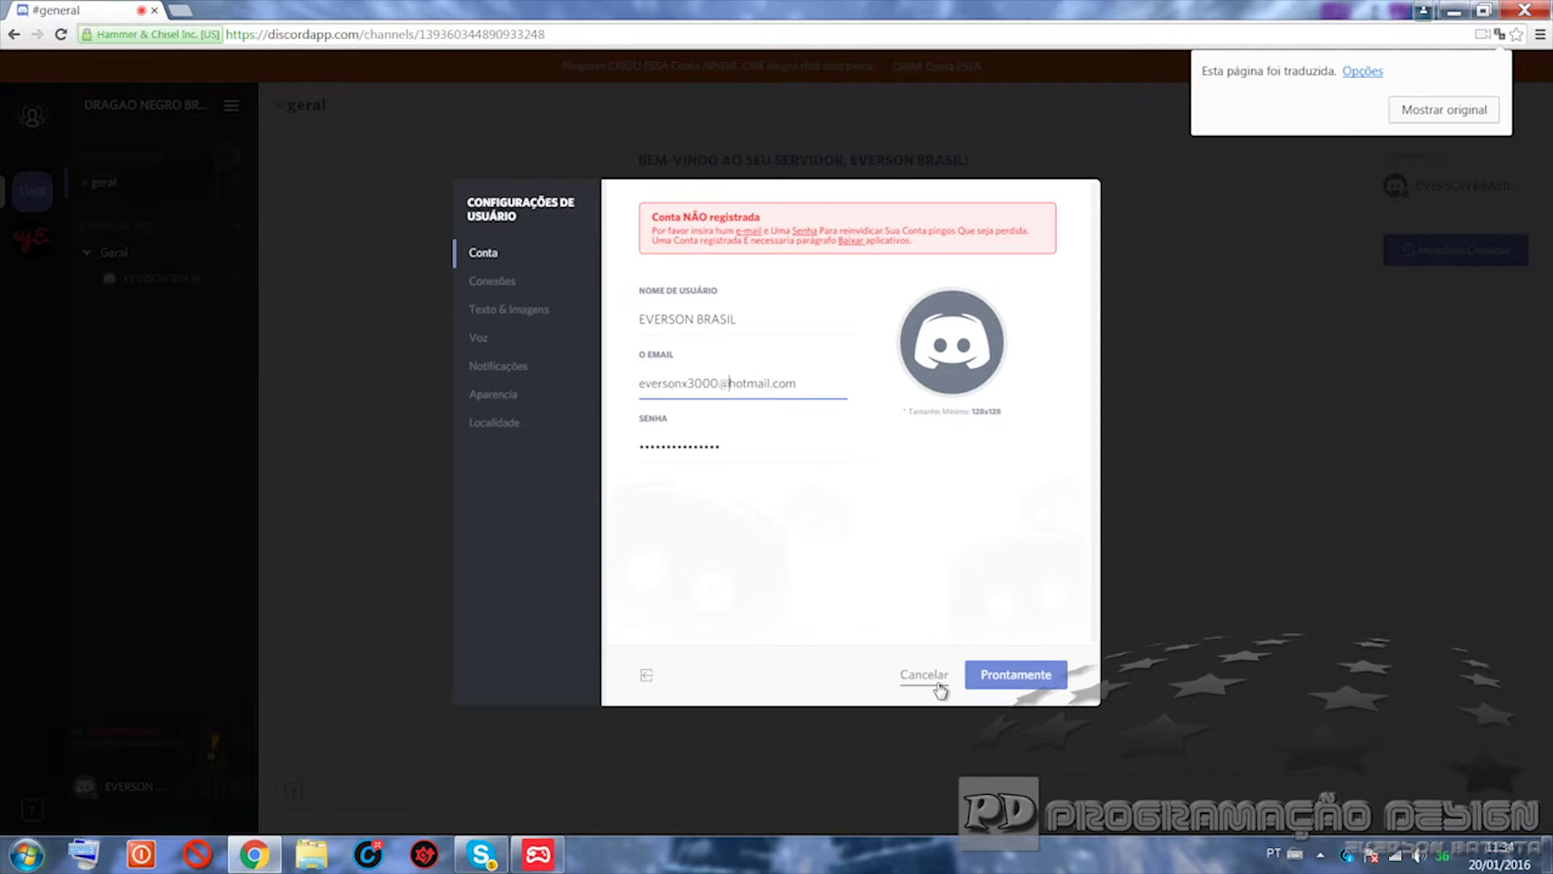
pyautogui.moveTo(1021, 684)
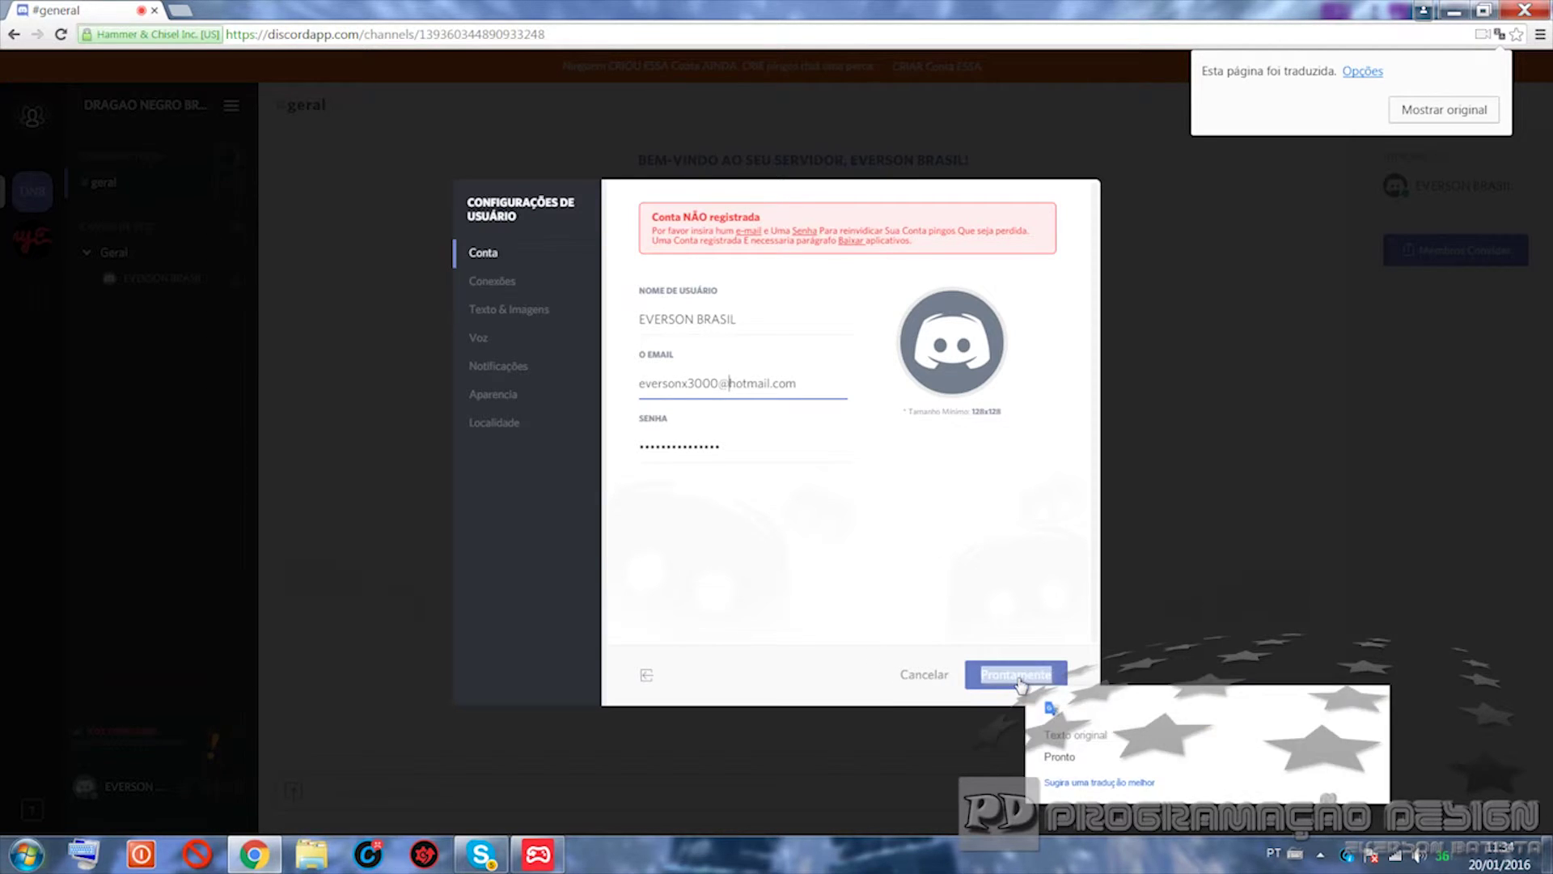
pyautogui.click(1019, 679)
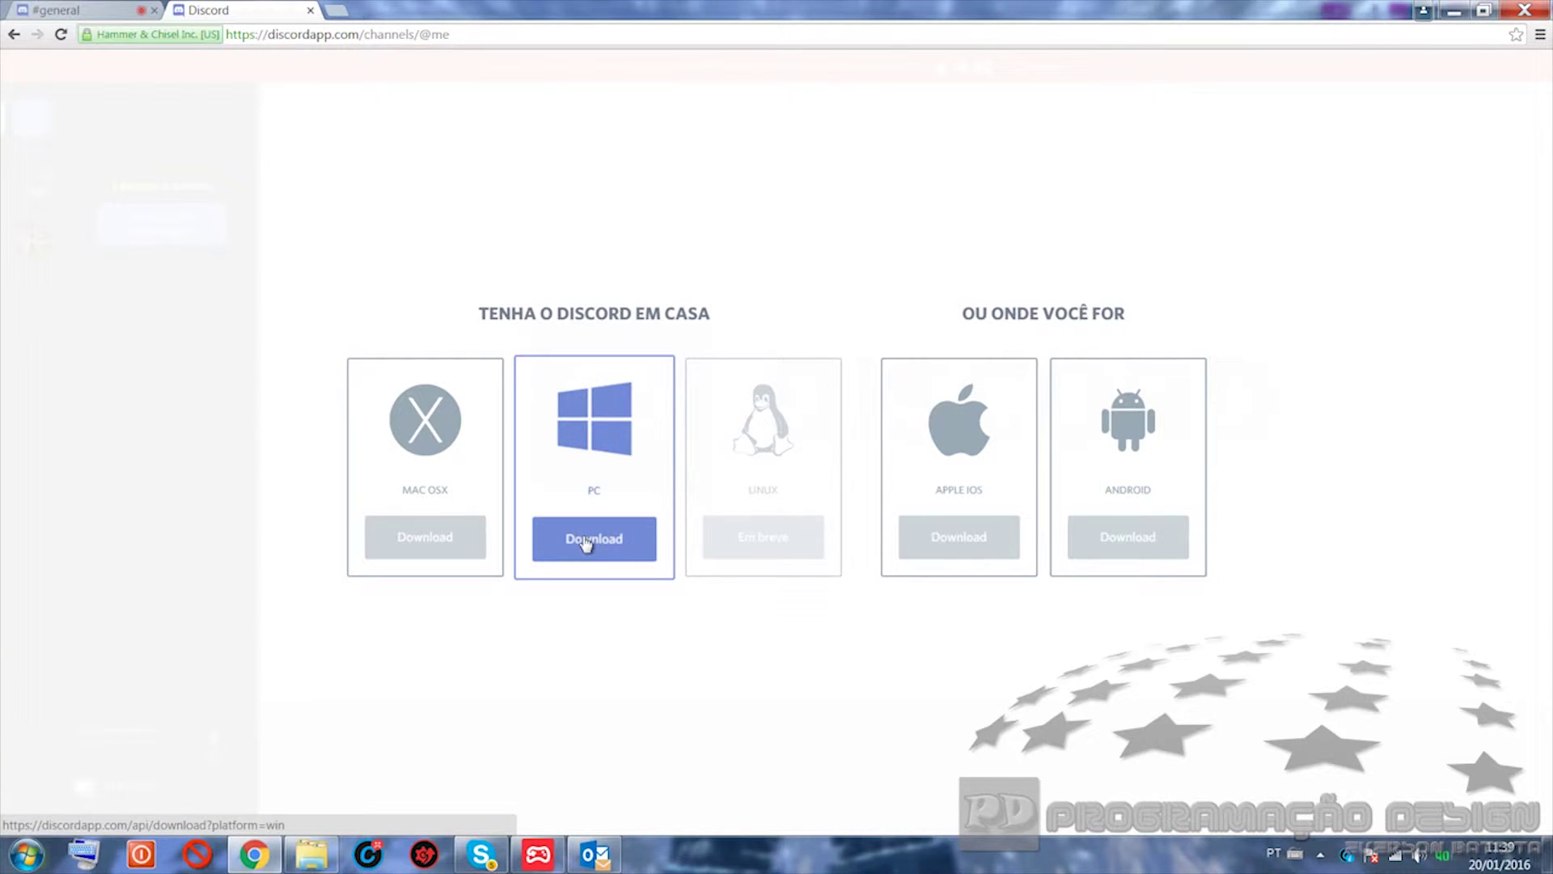
# Step: Download DiscordSetup.exe for Windows and run it, confirming the security warning
pyautogui.click(586, 542)
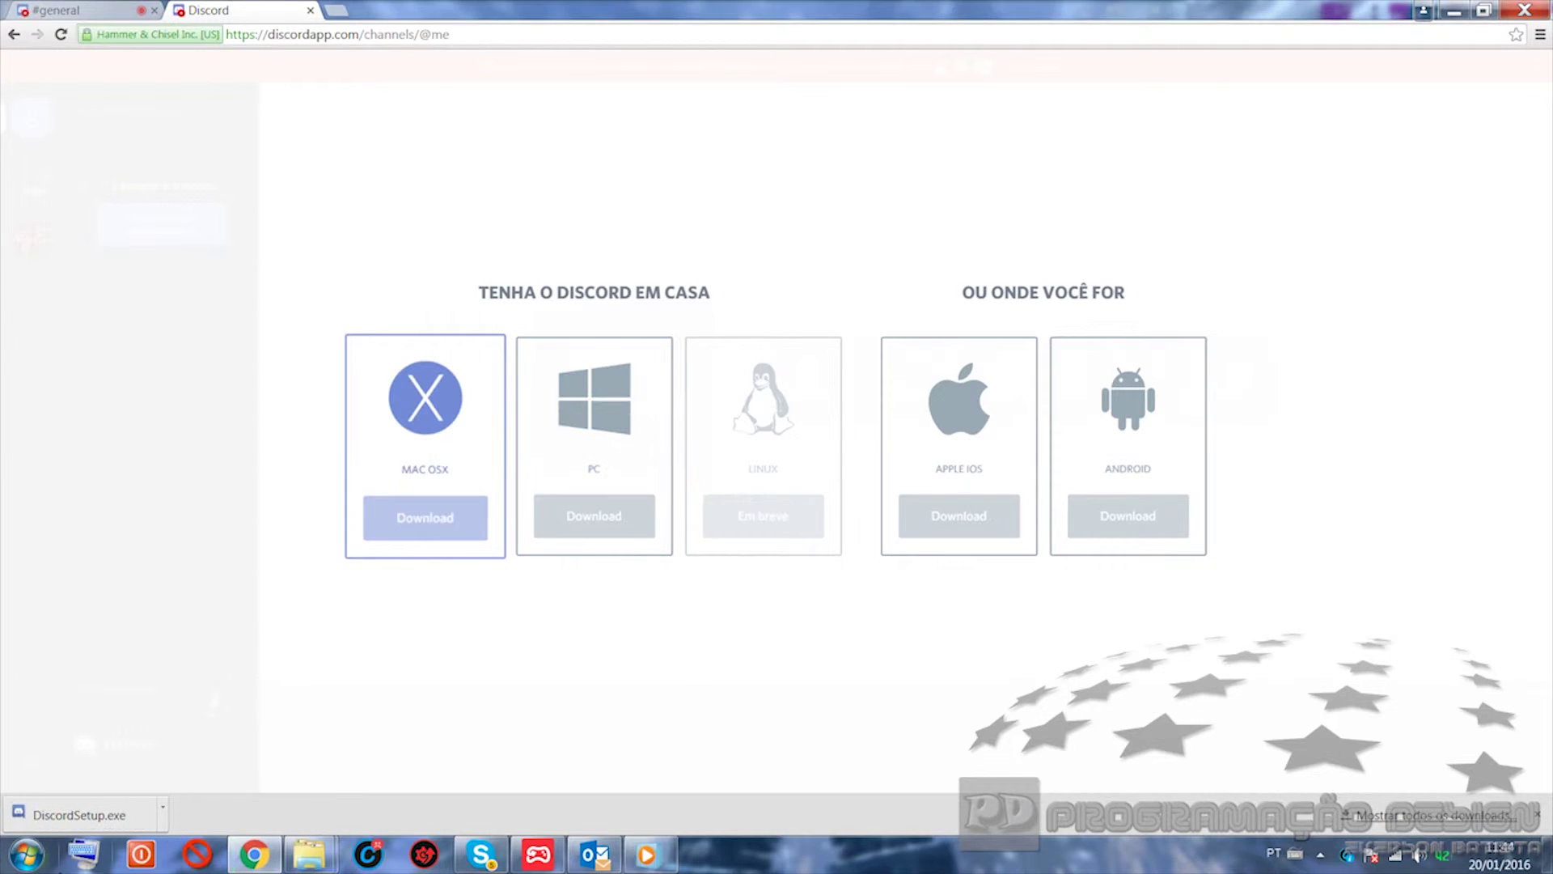
pyautogui.click(101, 813)
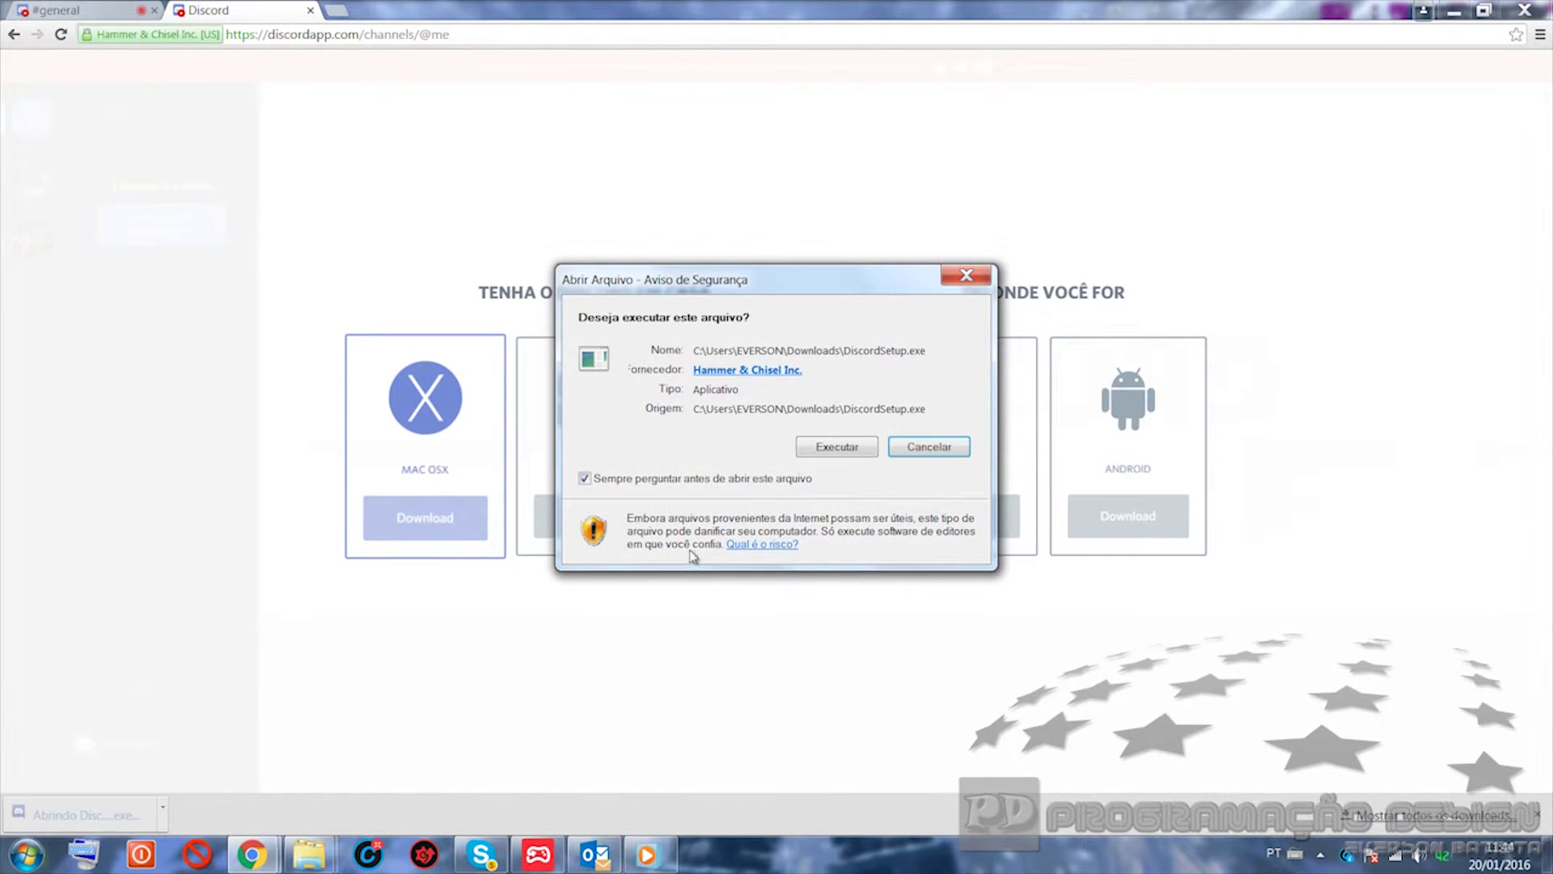
pyautogui.click(851, 449)
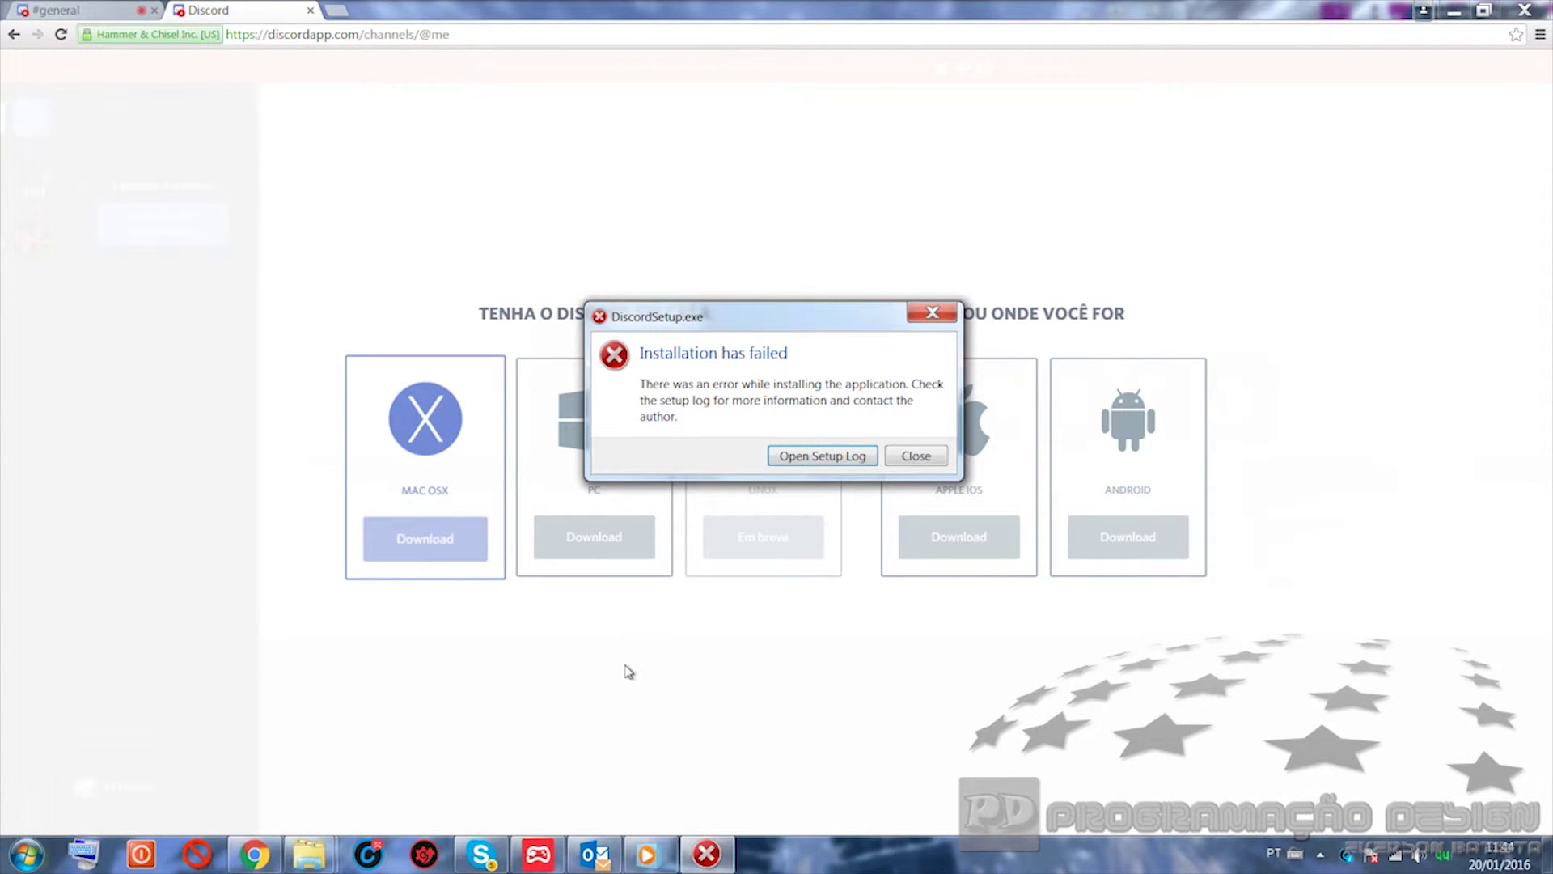
# Step: View the failed installation's SquirrelSetup log in Notepad, then close it
pyautogui.click(802, 461)
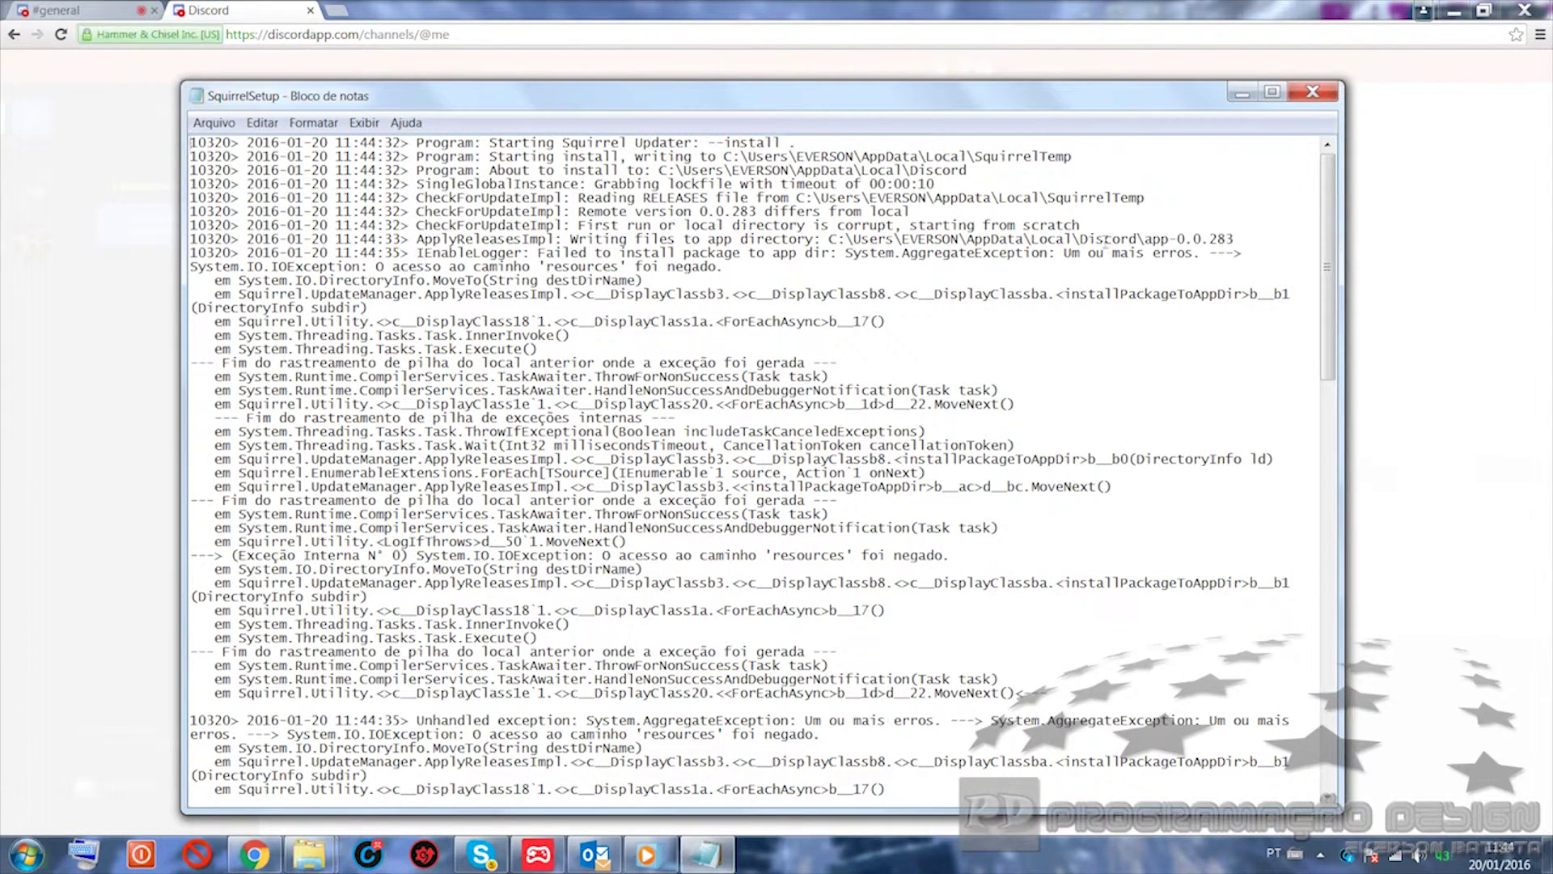
pyautogui.click(1312, 92)
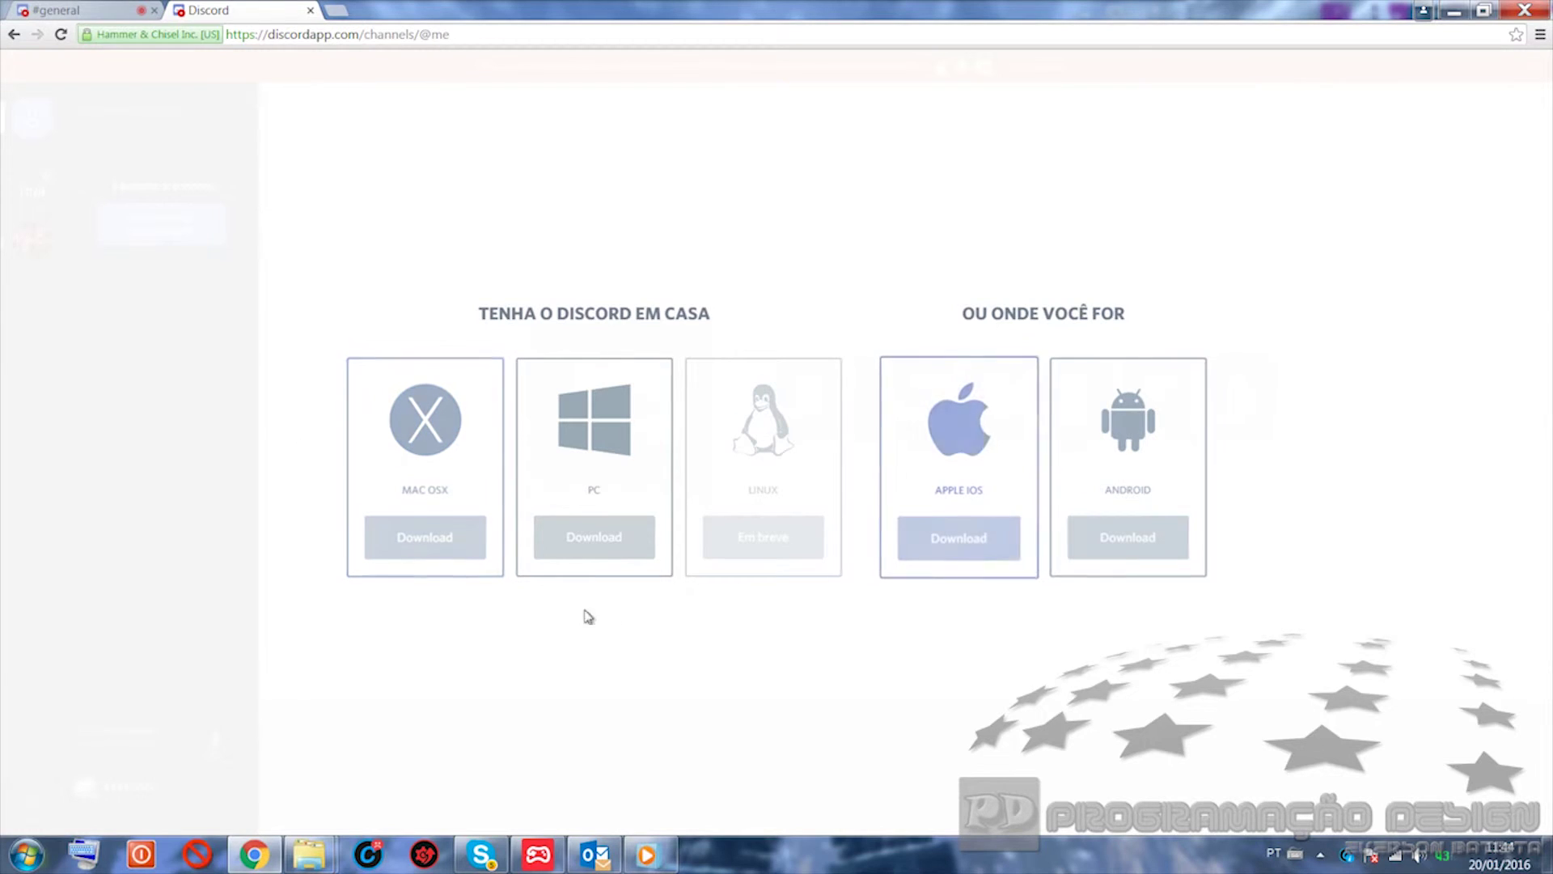
# Step: Minimize Chrome and the NVIDIA video folder window to uncover the desktop
pyautogui.click(254, 853)
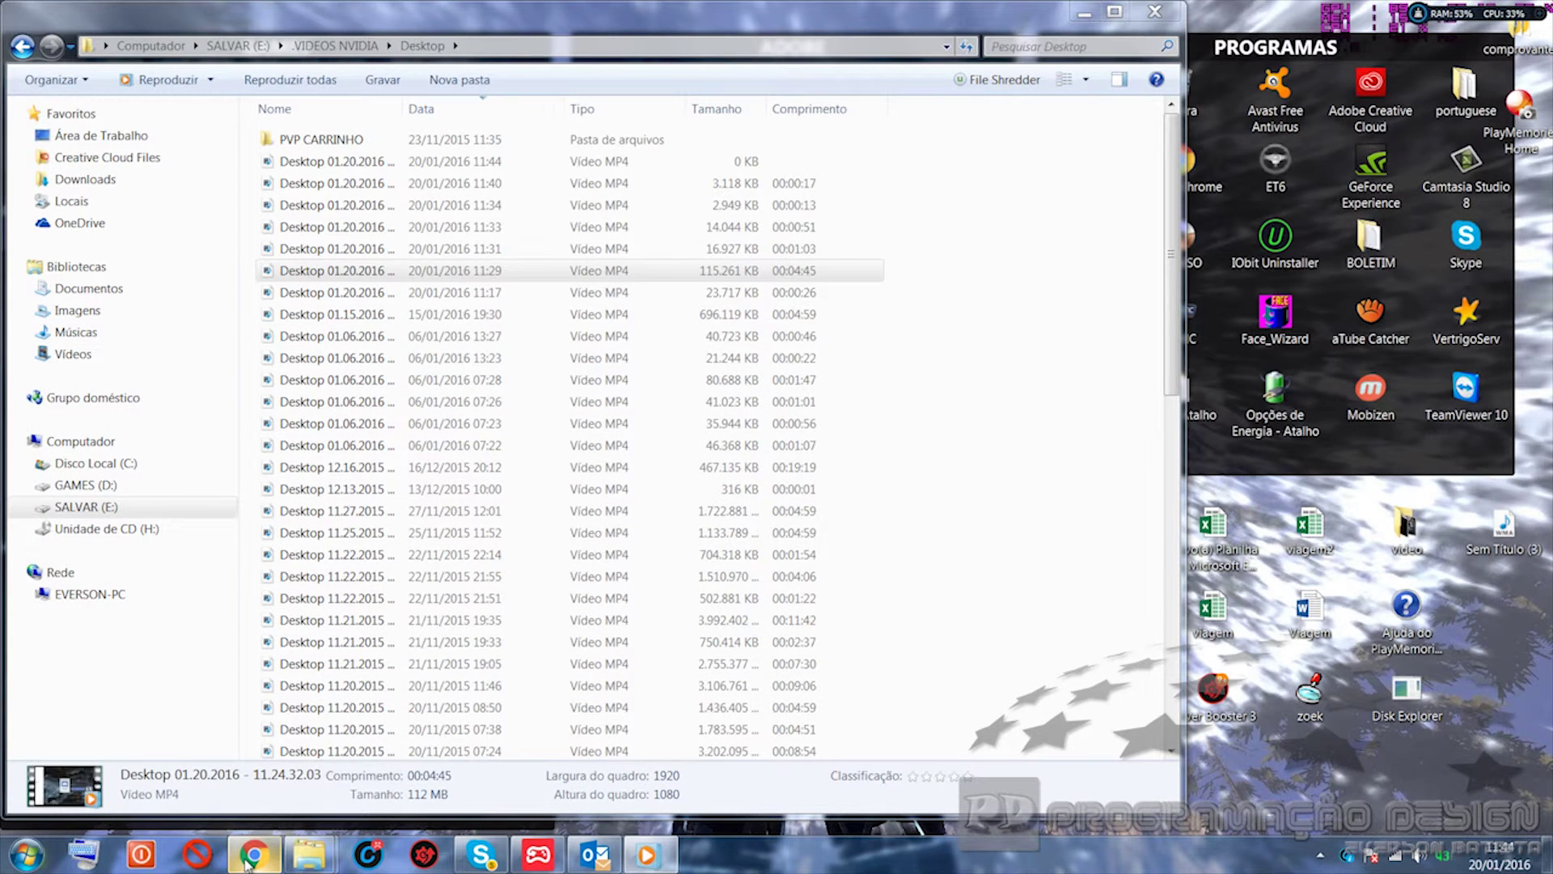
pyautogui.click(251, 856)
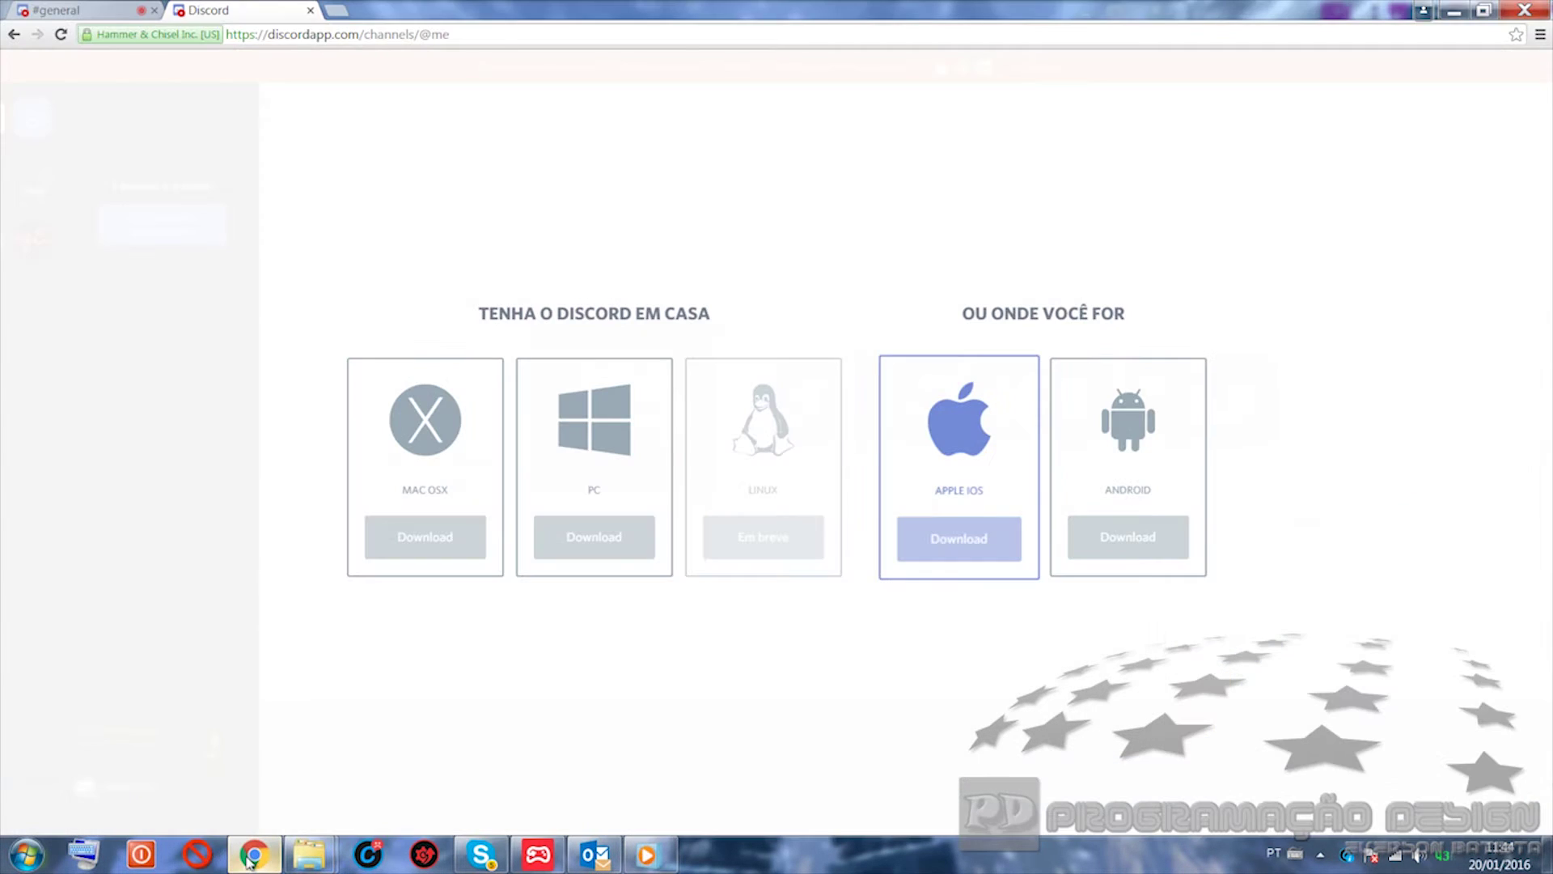
pyautogui.click(252, 856)
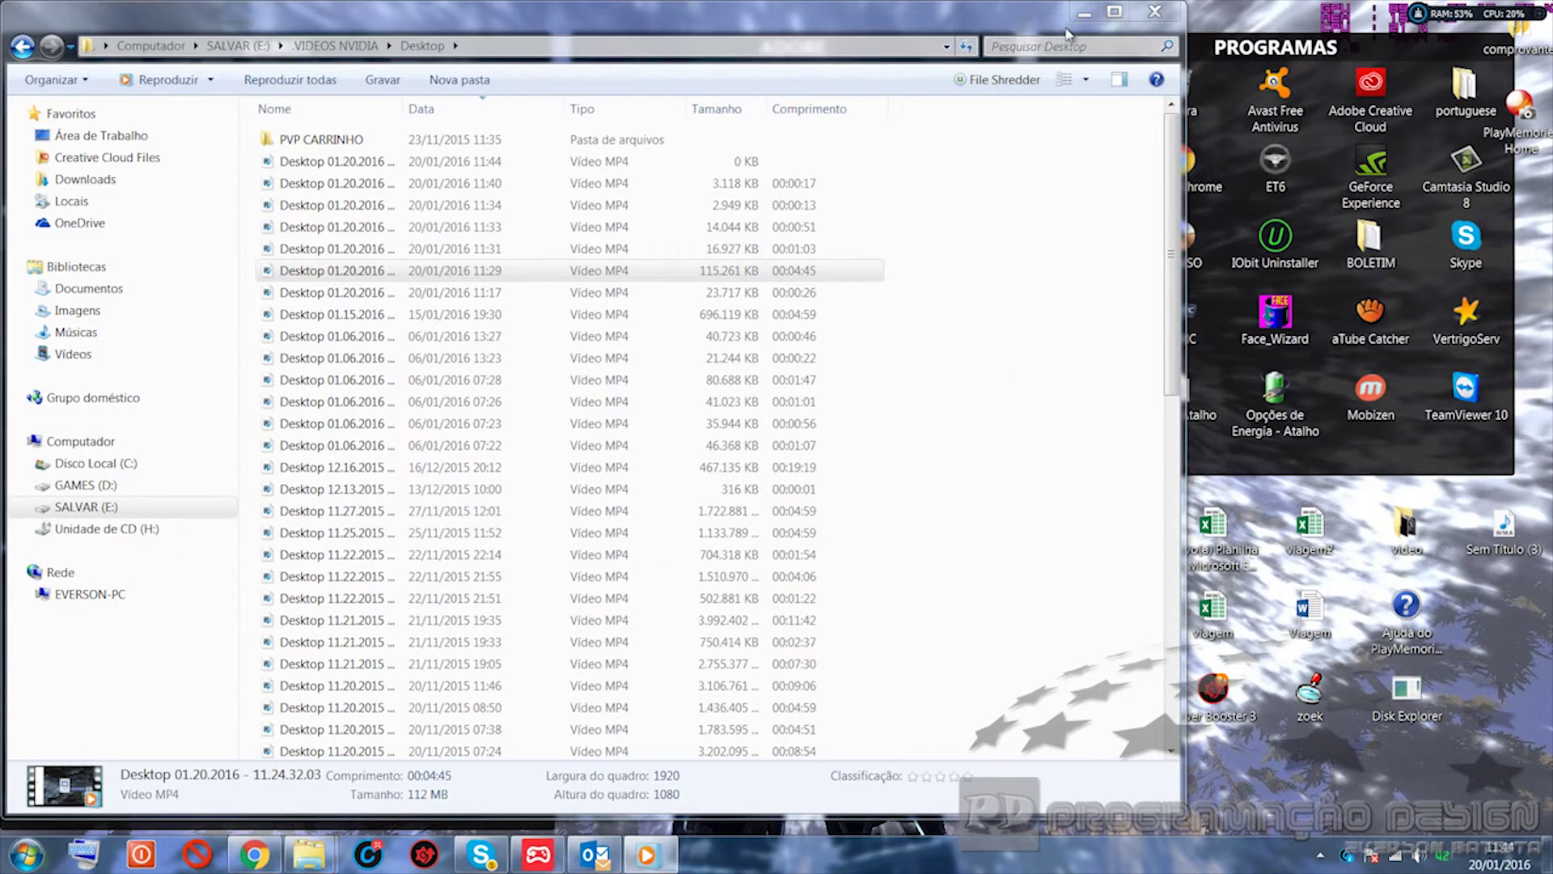
pyautogui.click(1084, 13)
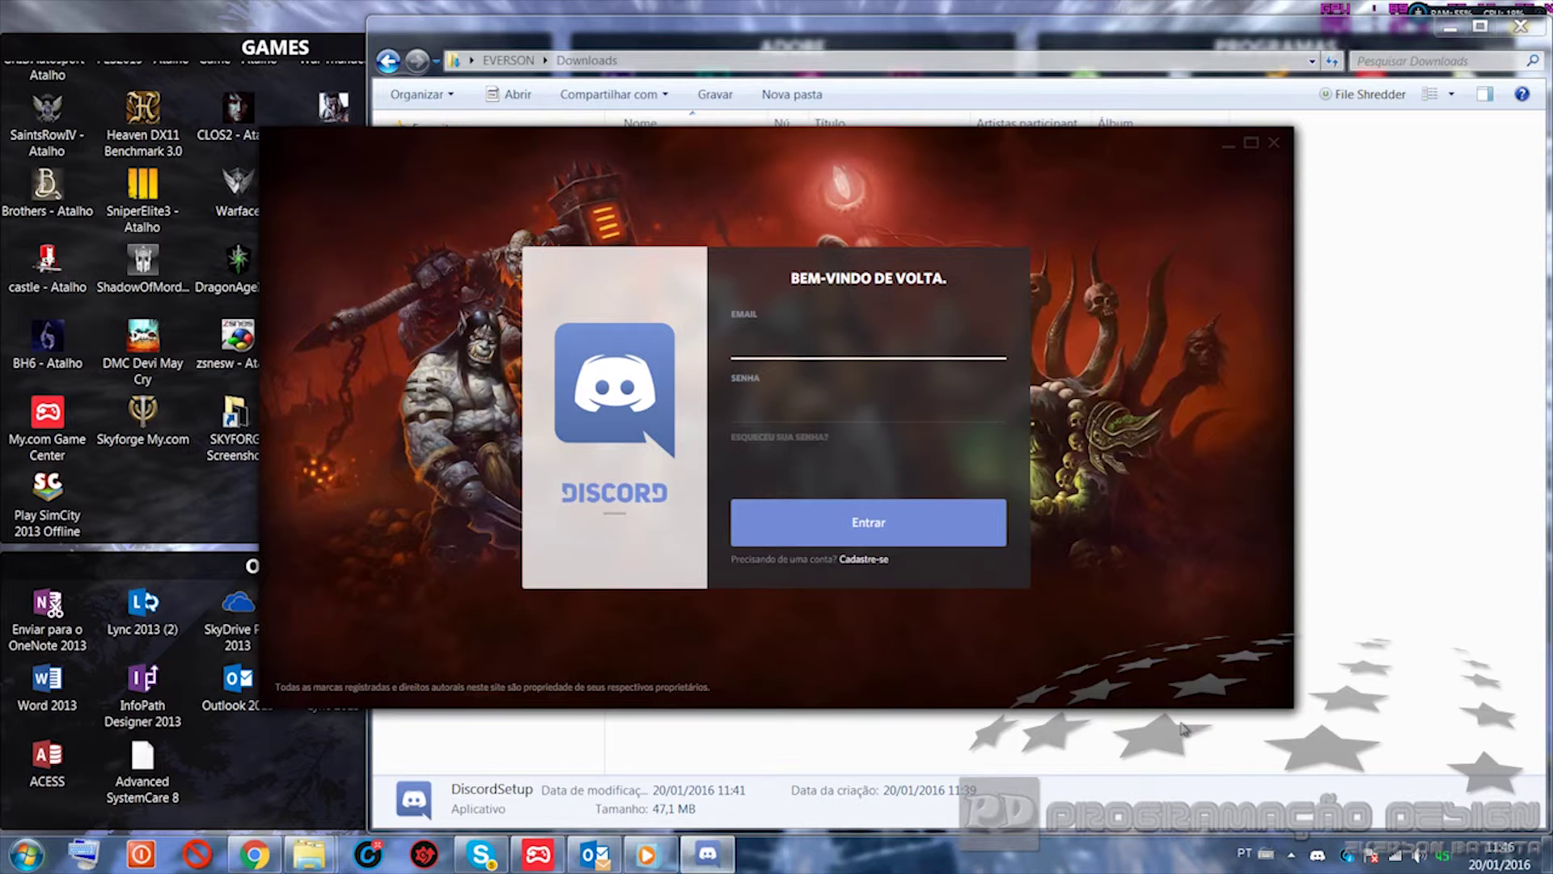
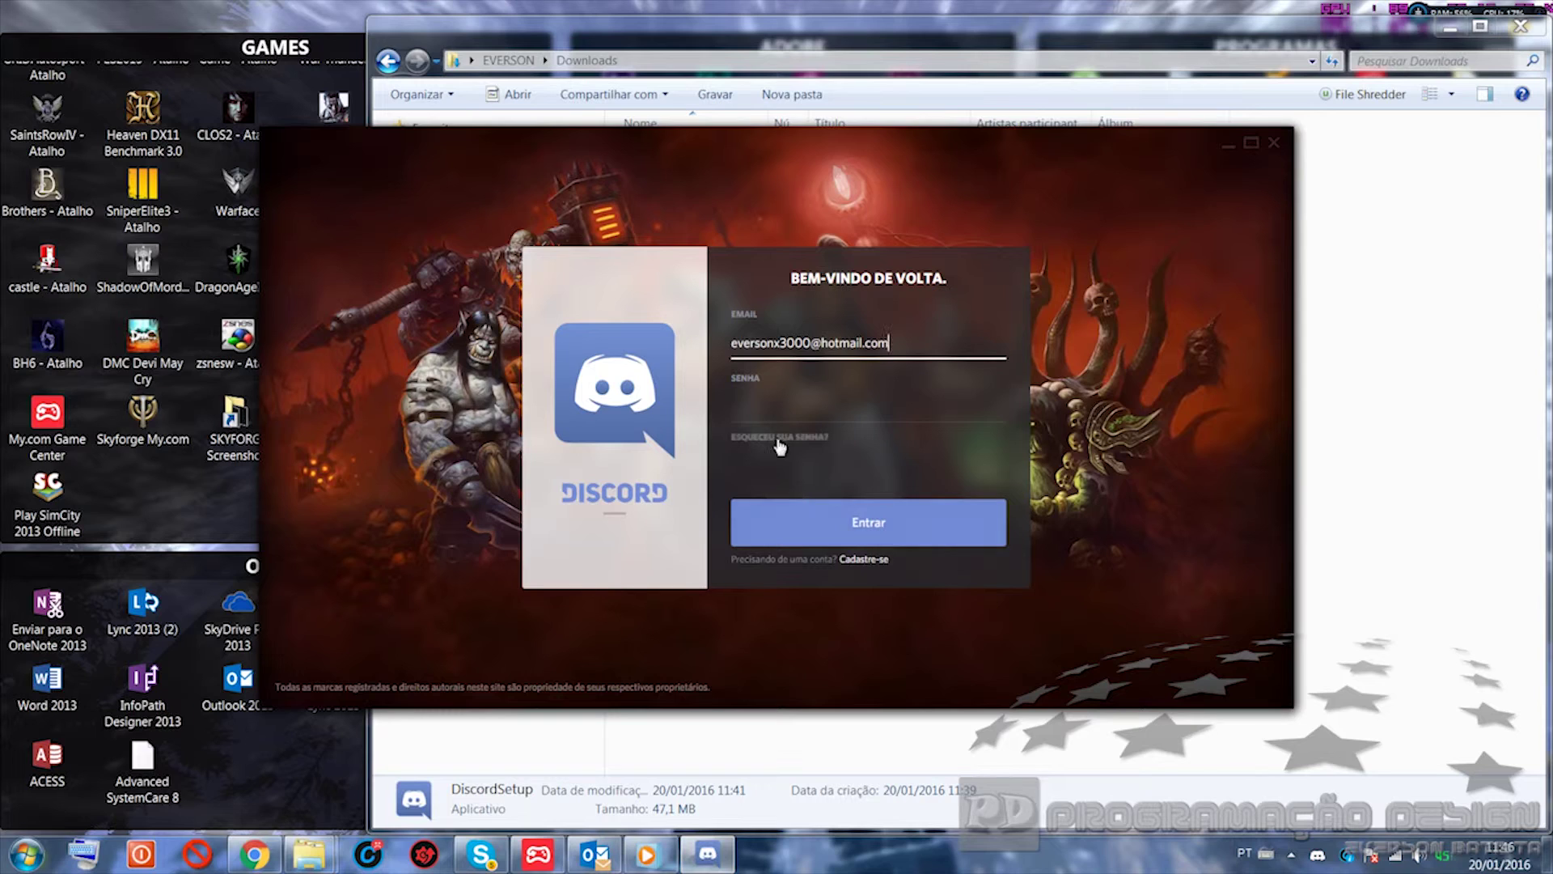
# Step: Log in to the Discord desktop app with the account's e-mail and password
pyautogui.press('Tab')
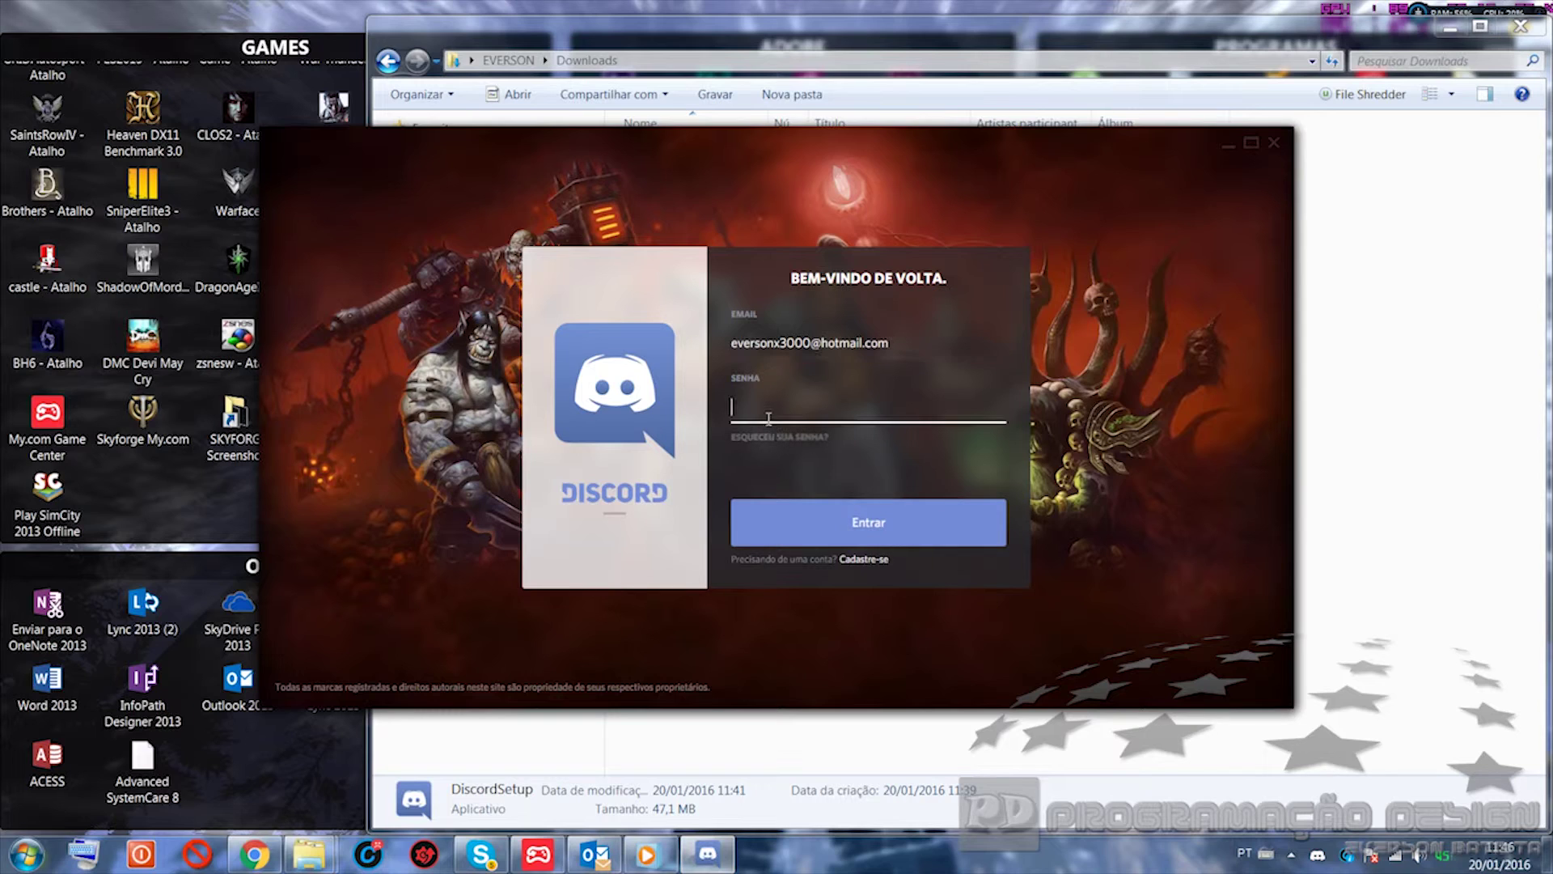
pyautogui.write('•••••••••••')
pyautogui.click(799, 532)
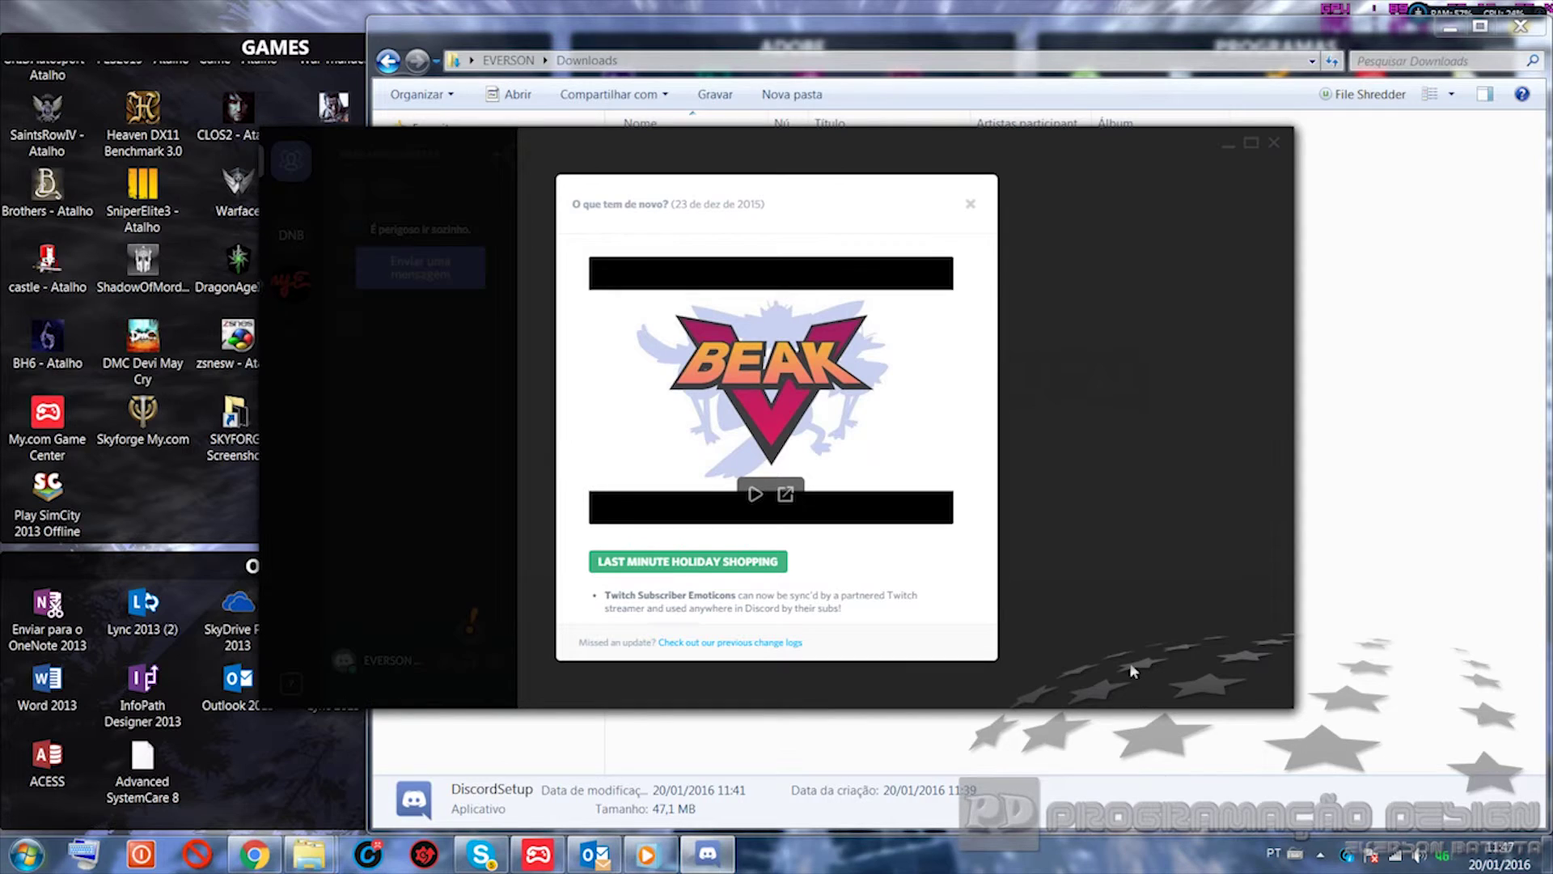
# Step: Dismiss the changelog, maximize Discord, cancel an edit of 'e ai blz?', then close Discord
pyautogui.click(970, 207)
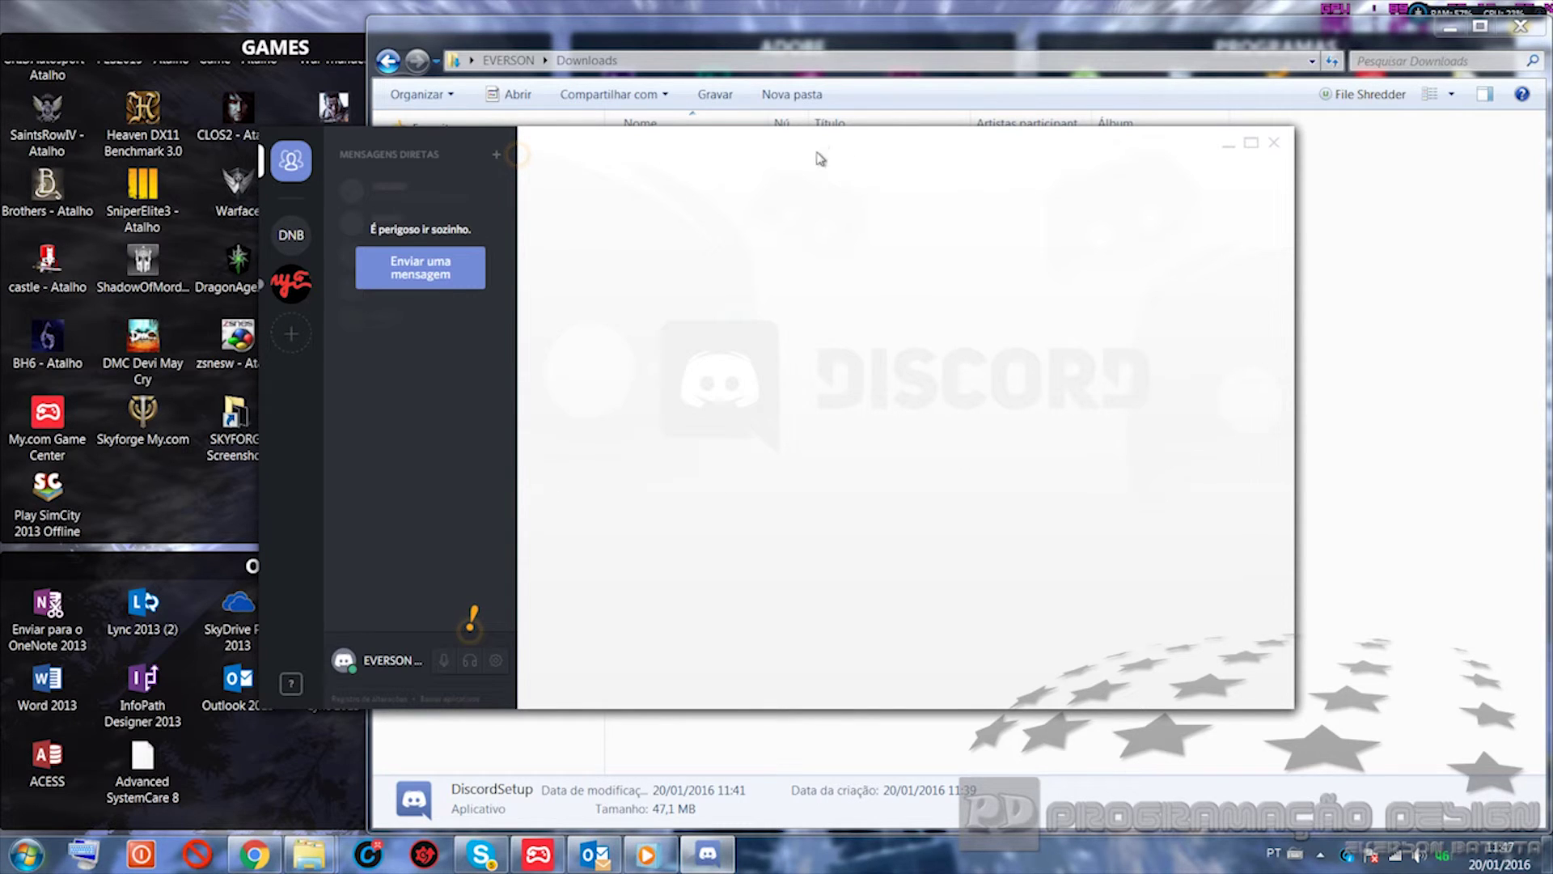
pyautogui.click(1254, 146)
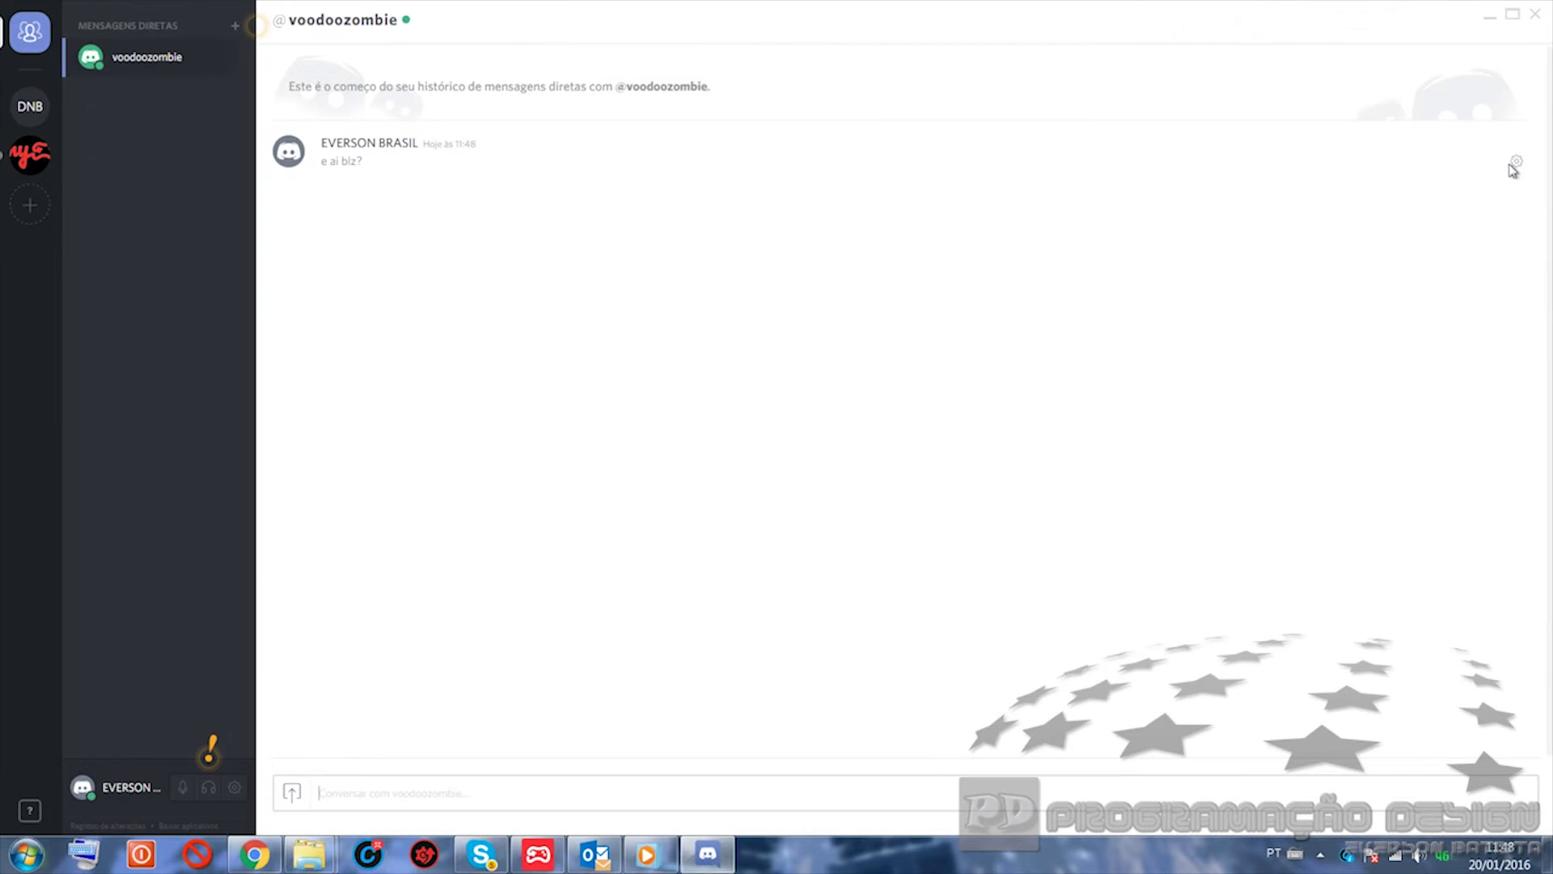
pyautogui.click(1517, 164)
pyautogui.click(1518, 182)
pyautogui.press('Escape')
pyautogui.click(1534, 15)
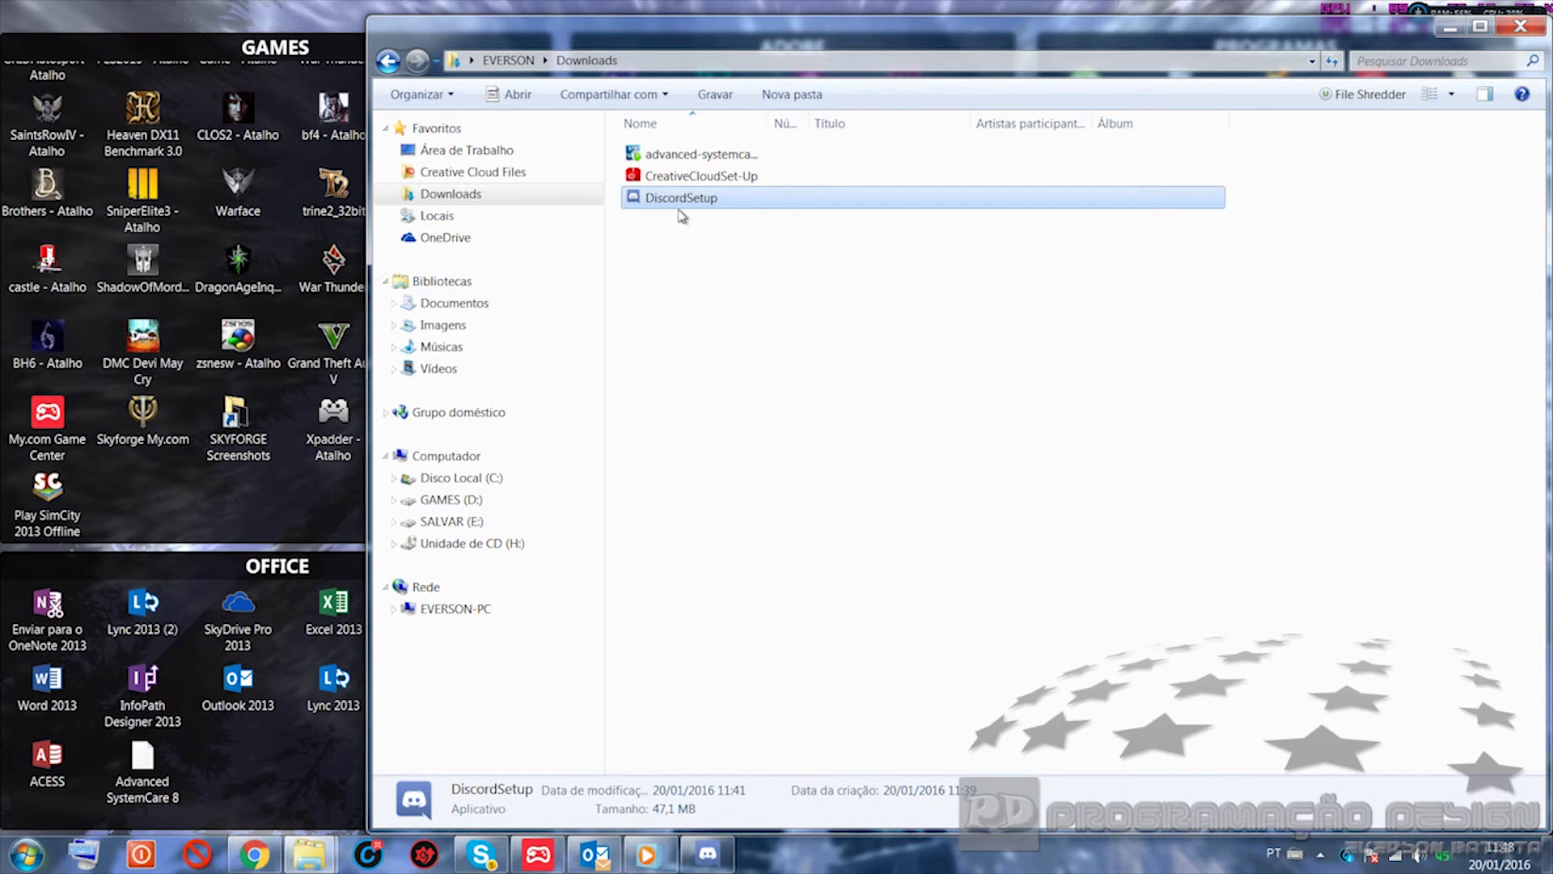
# Step: Minimize the Downloads folder and restore Chrome on the Discord download page
pyautogui.click(1450, 29)
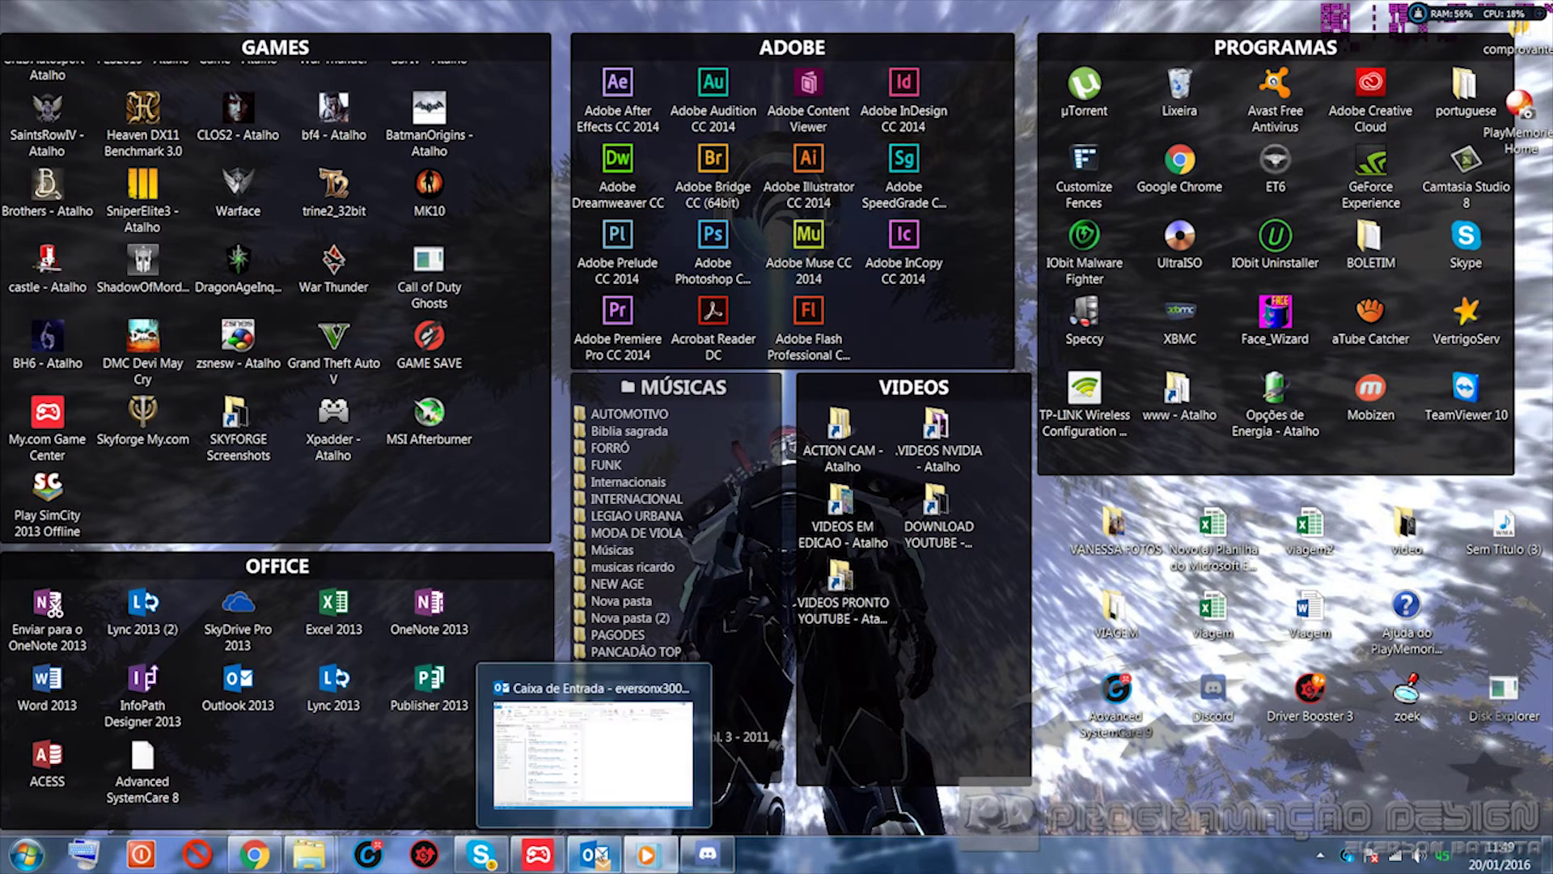
pyautogui.moveTo(645, 851)
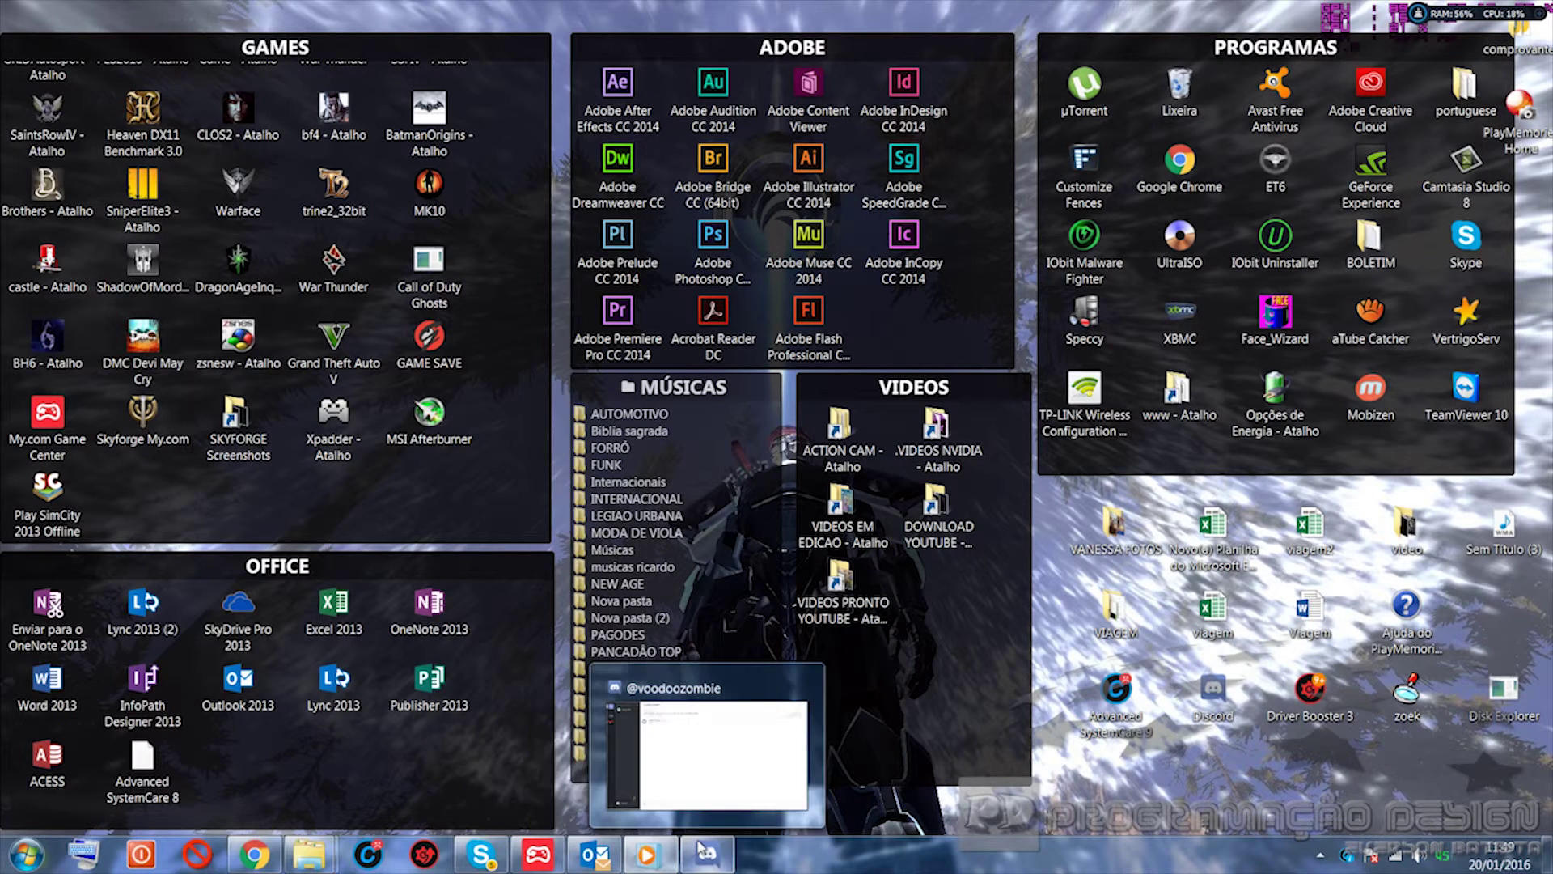
pyautogui.click(255, 859)
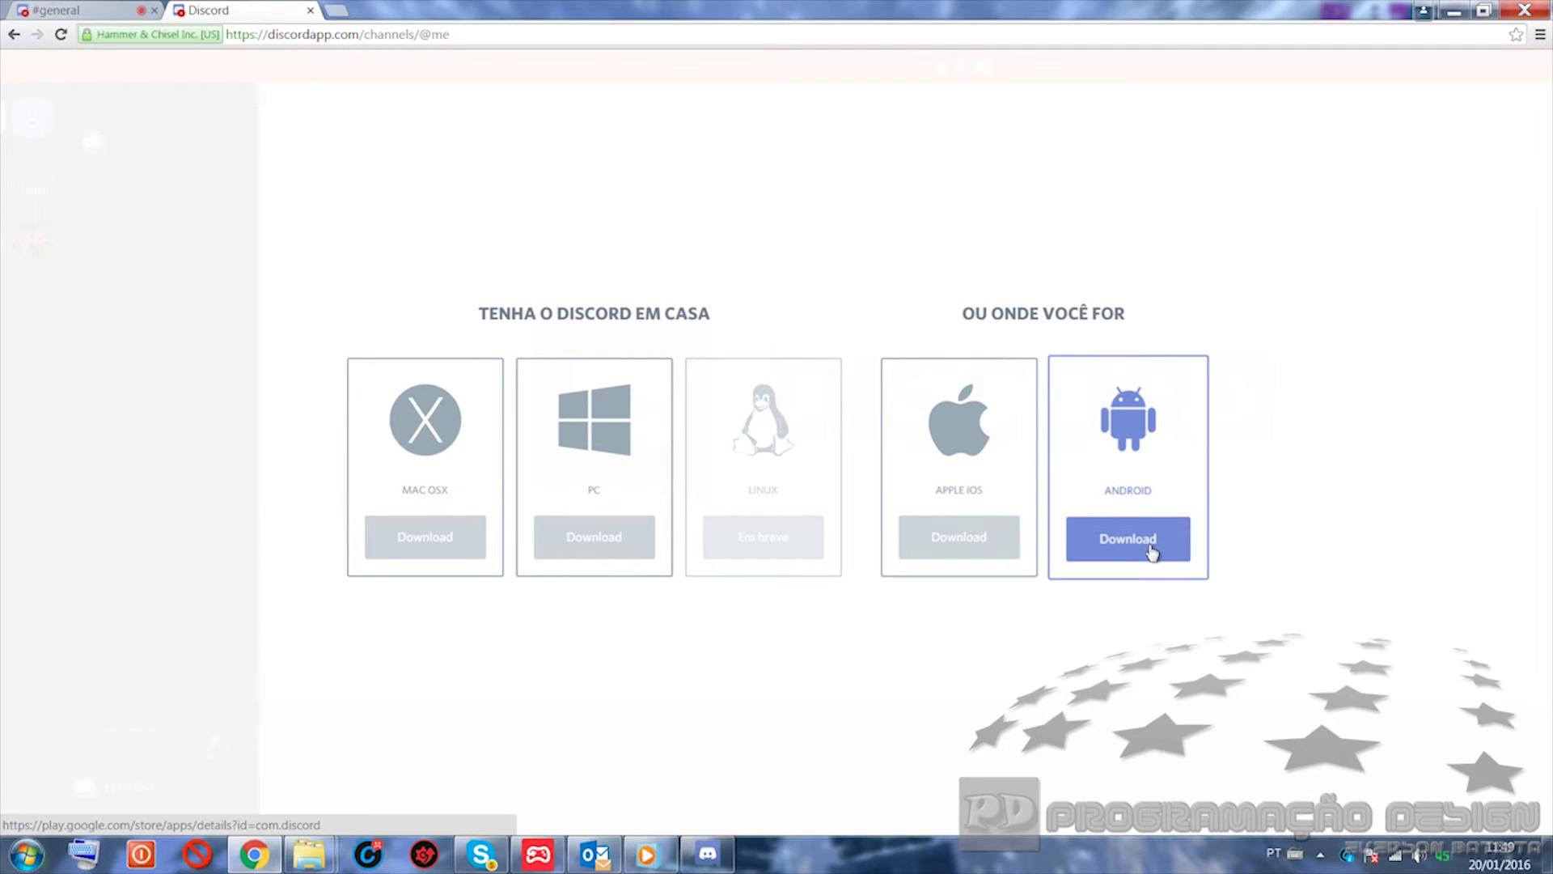
# Step: Install Discord - Chat for Gamers from Google Play onto the Samsung SM-G531BT phone
pyautogui.click(1144, 548)
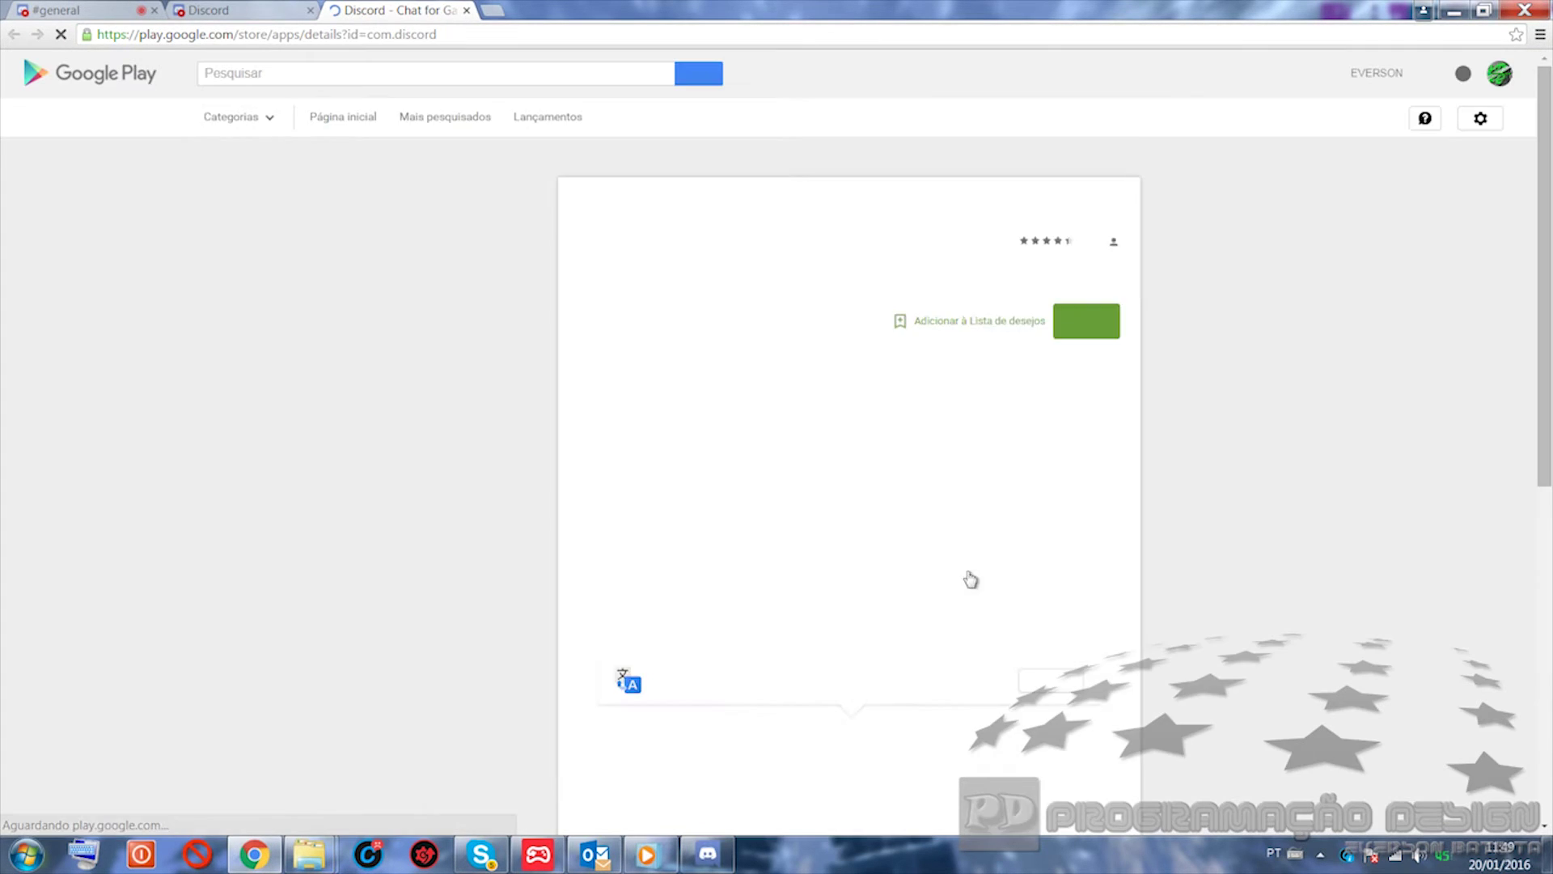
pyautogui.click(941, 326)
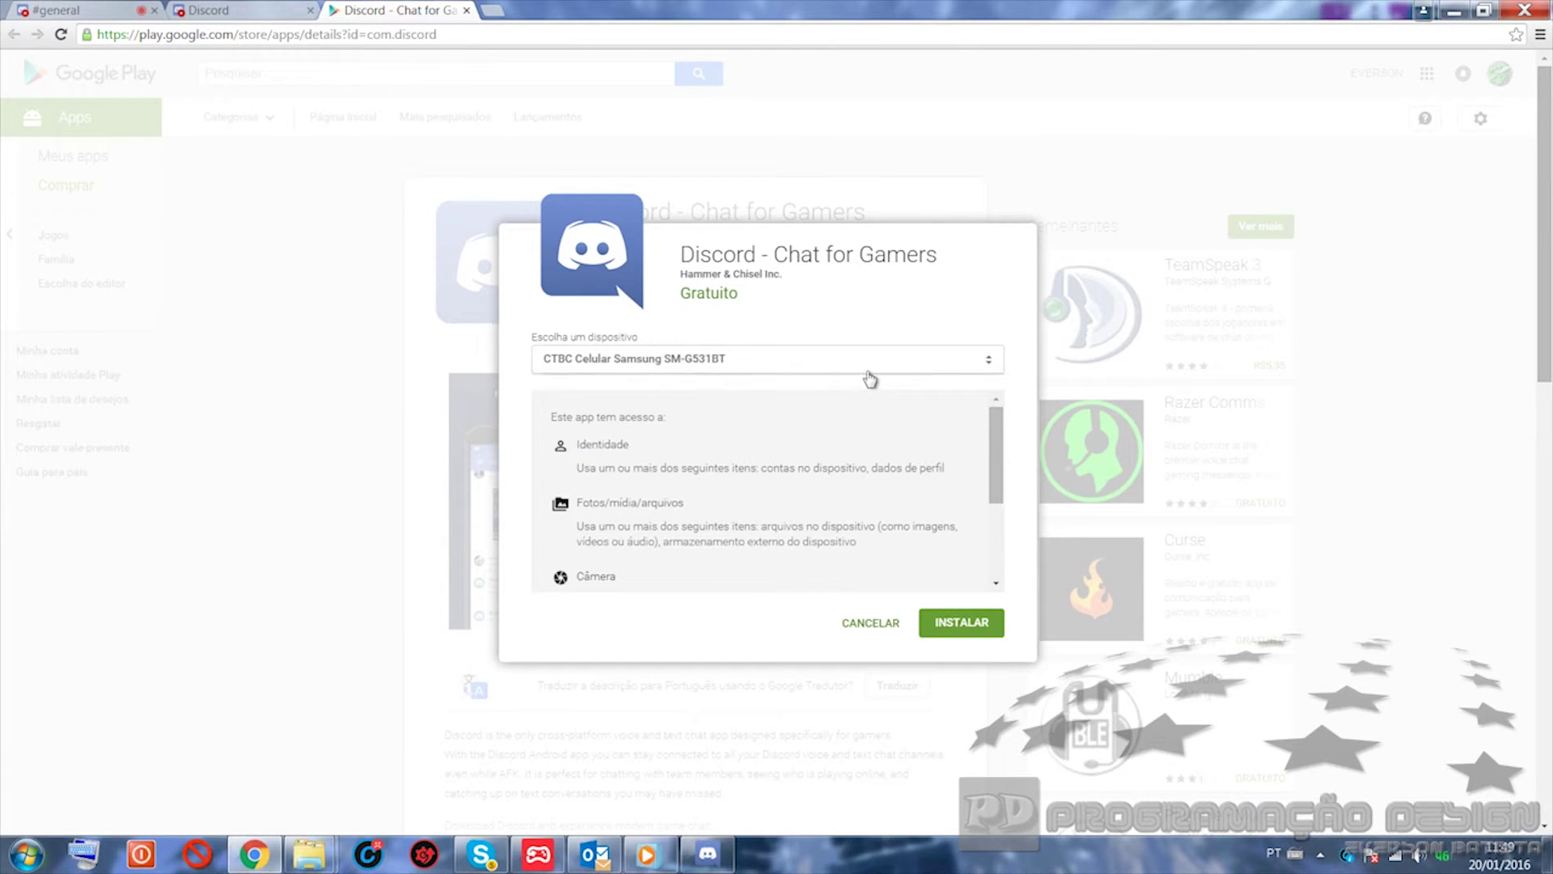
pyautogui.click(952, 633)
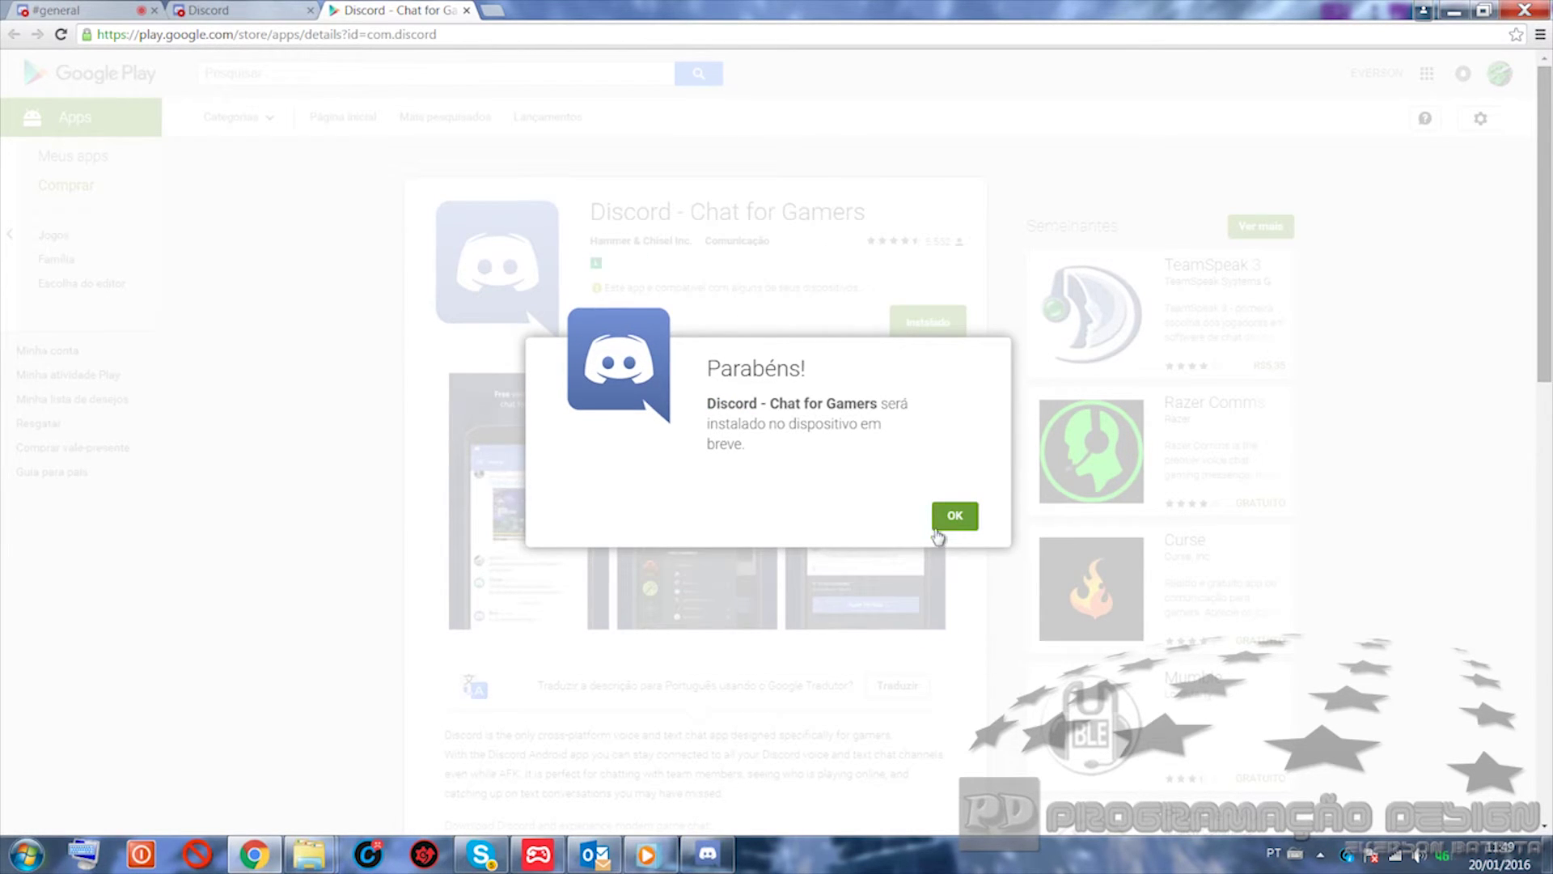
pyautogui.click(943, 522)
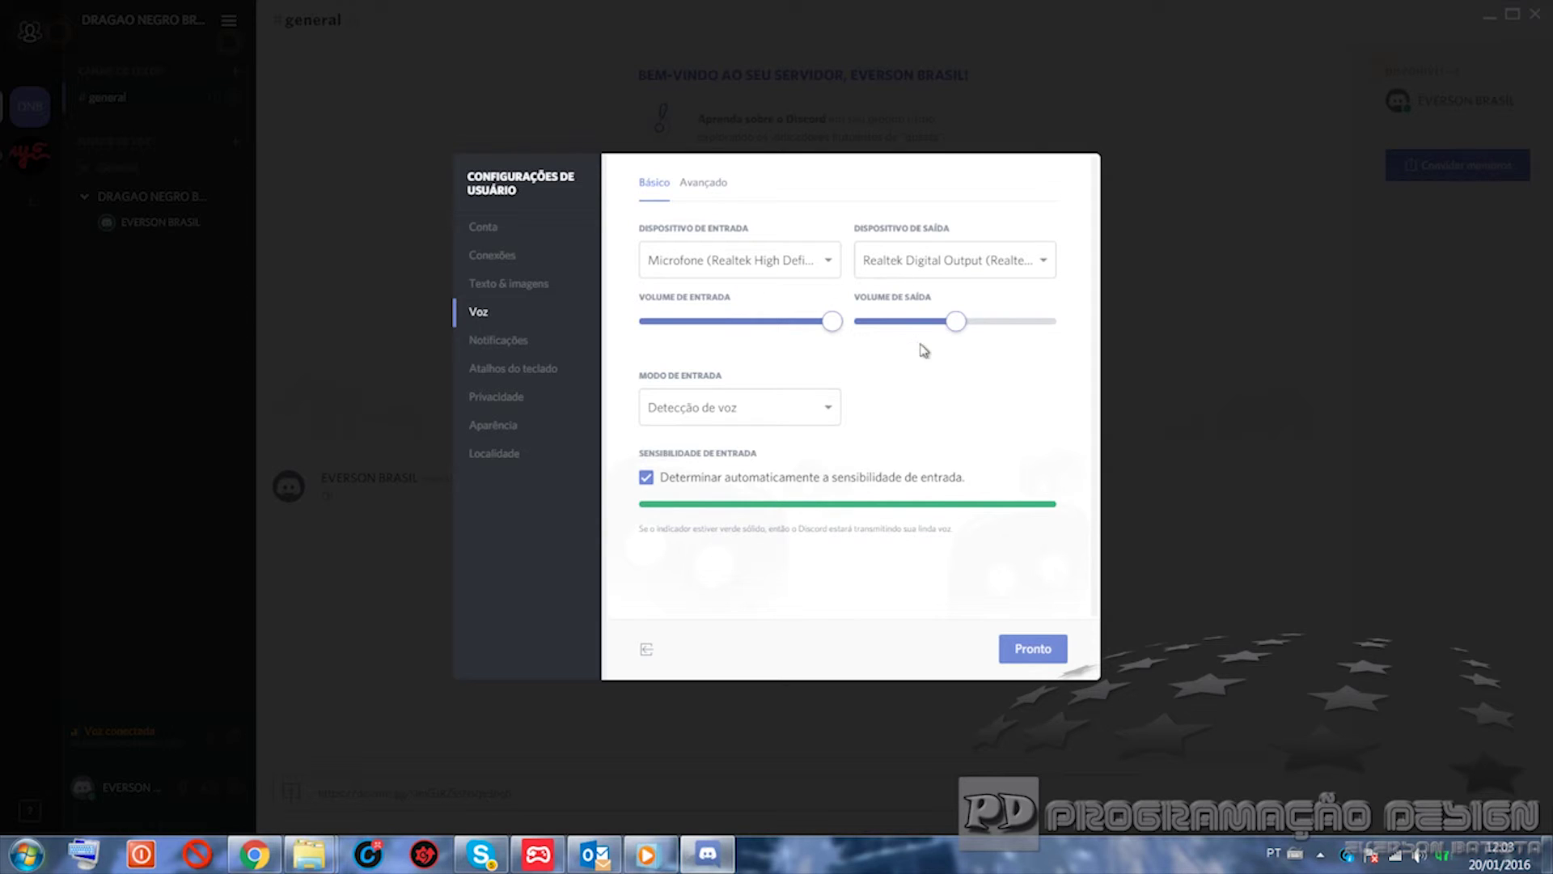
# Step: Set Modo de Entrada to Detecção de voz and close settings with Pronto
pyautogui.click(827, 411)
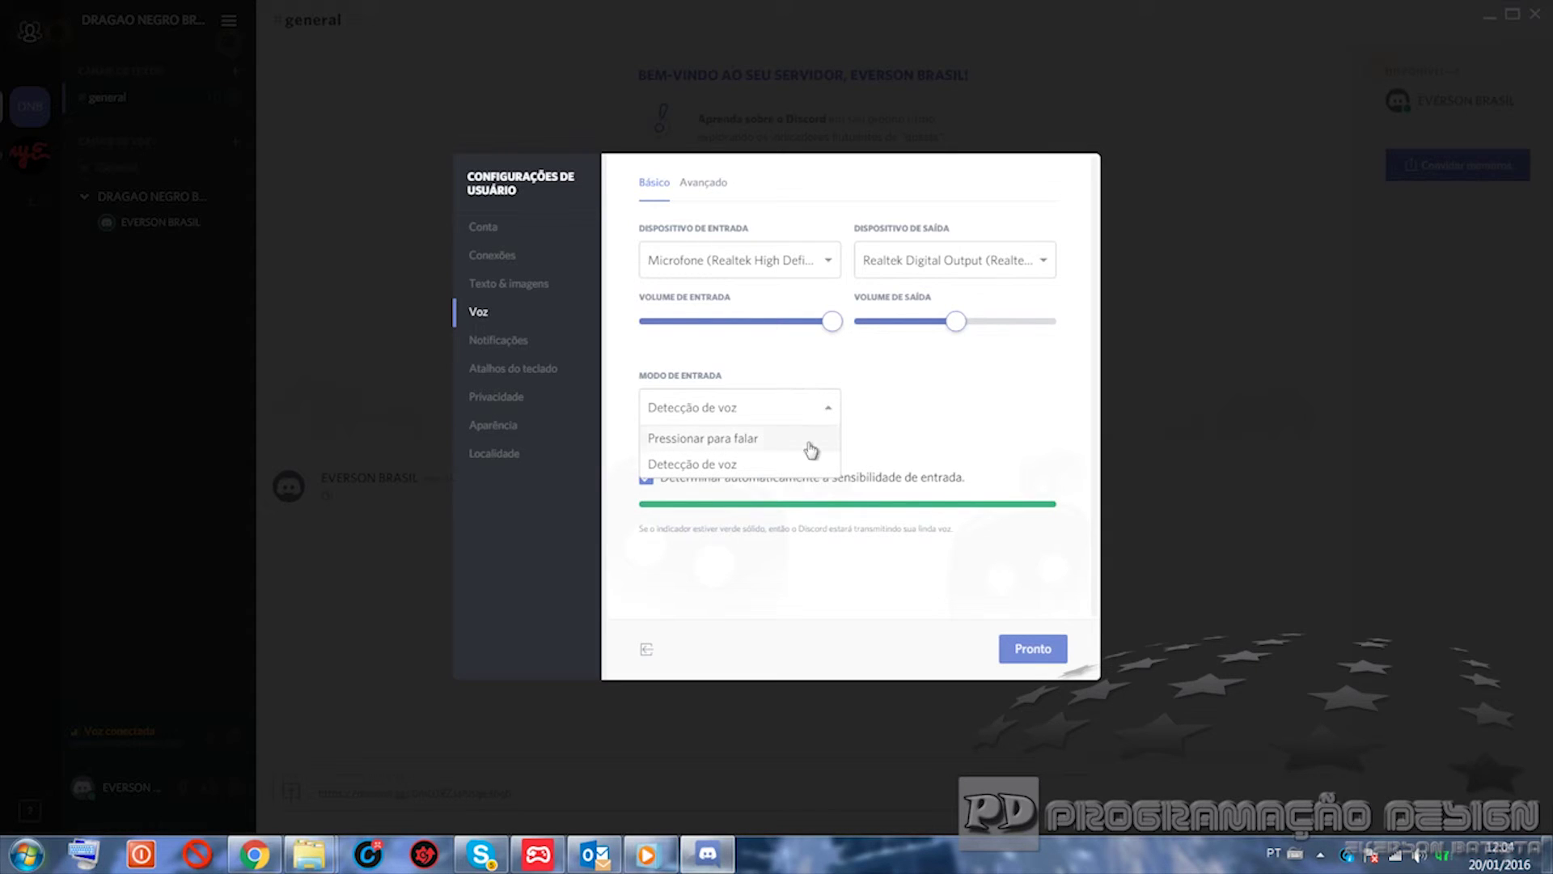
pyautogui.click(790, 466)
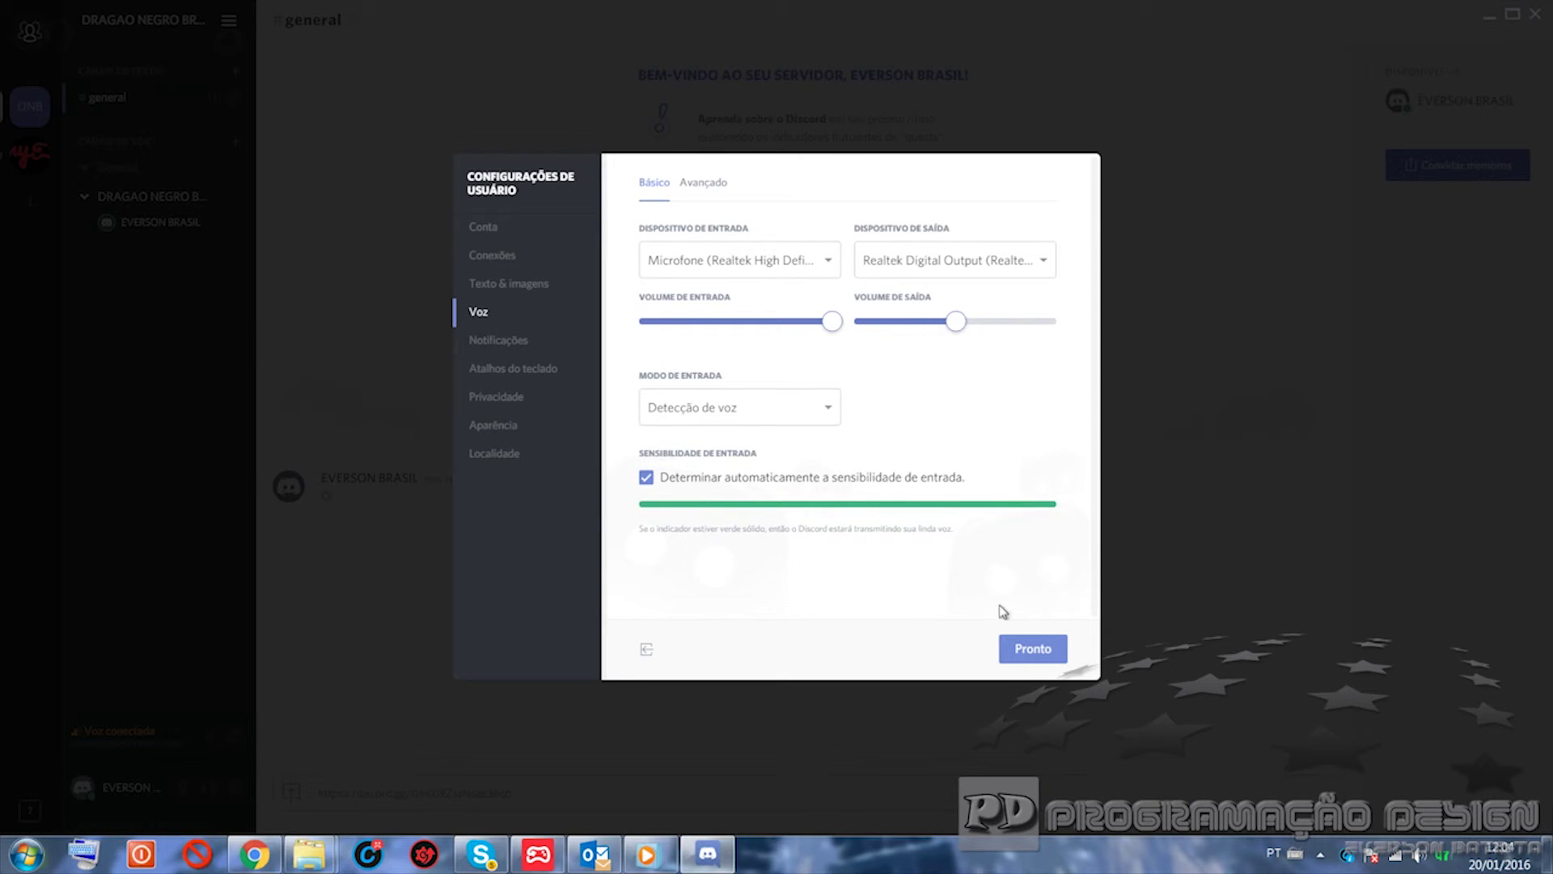
pyautogui.click(1036, 652)
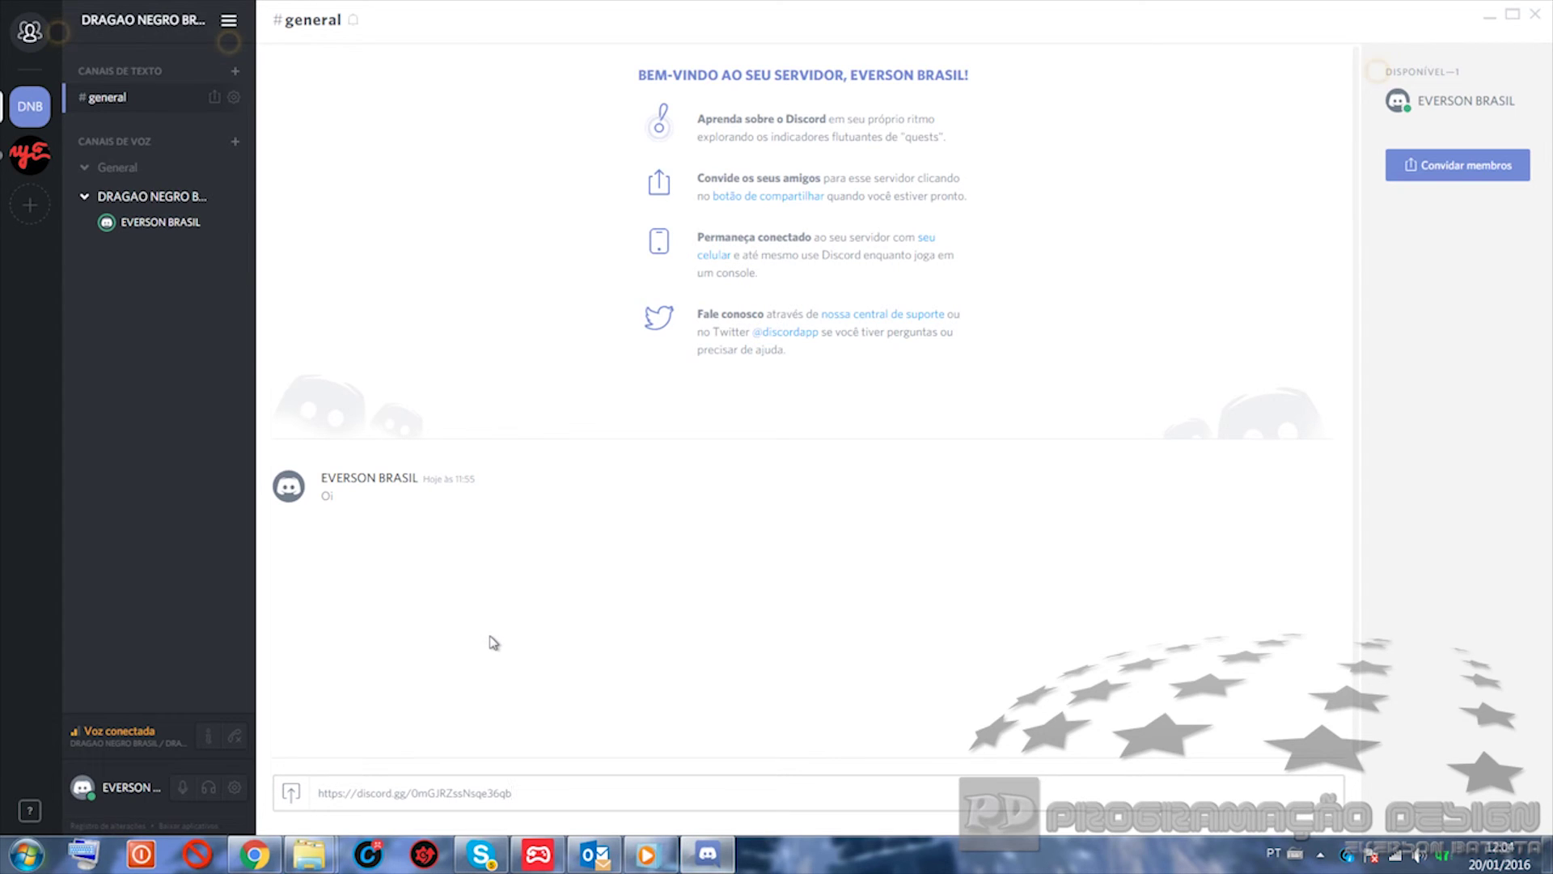
# Step: Glance at direct messages, return to #general, then minimize Discord to review the Google Play listing
pyautogui.click(27, 30)
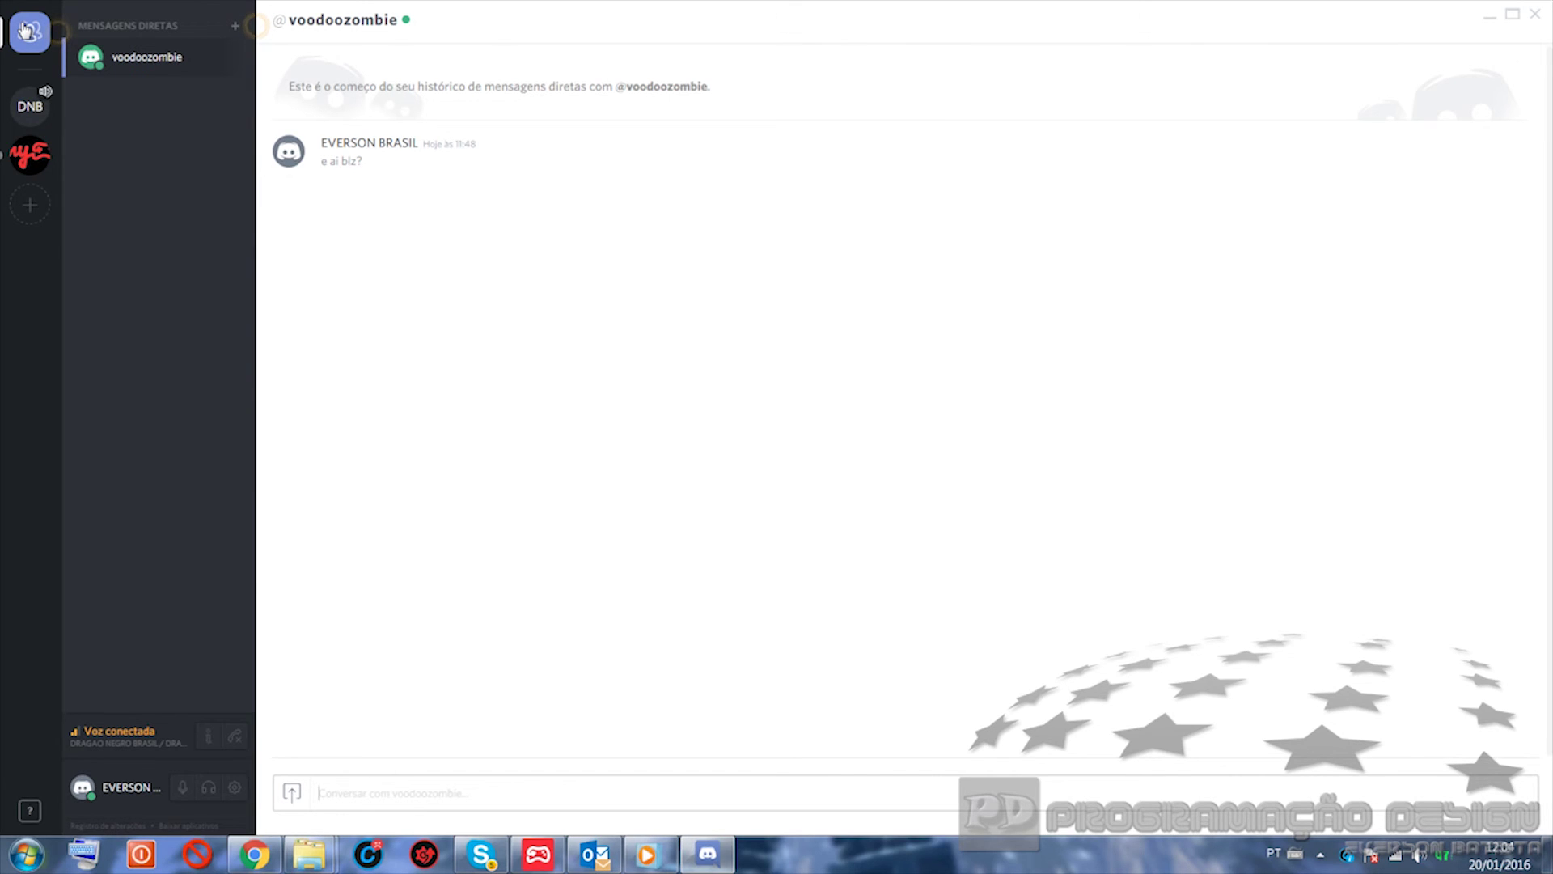
pyautogui.click(29, 105)
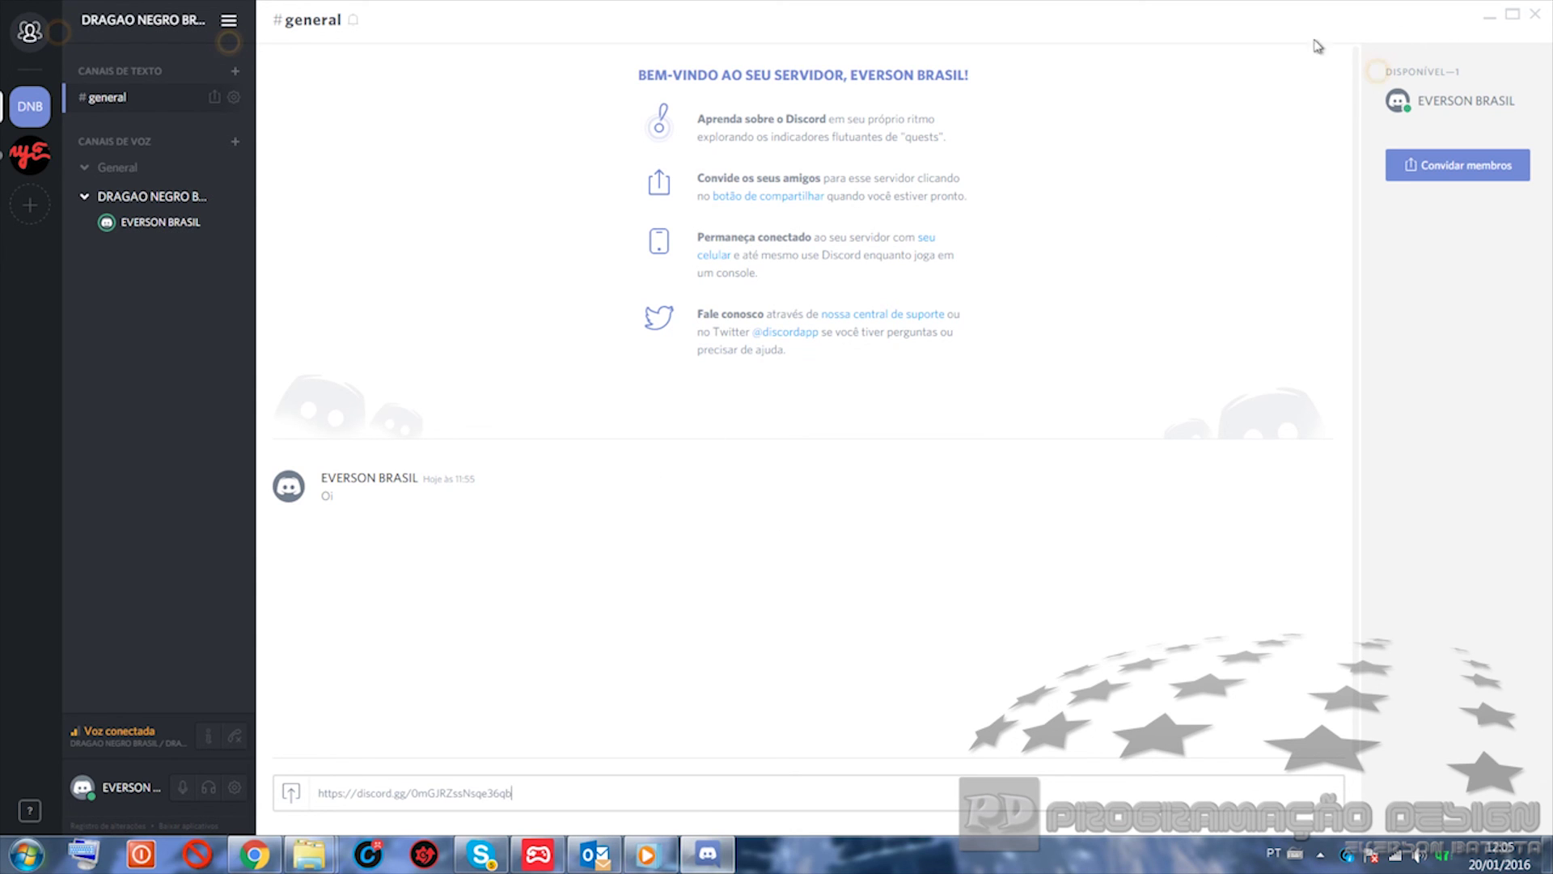
pyautogui.click(1491, 25)
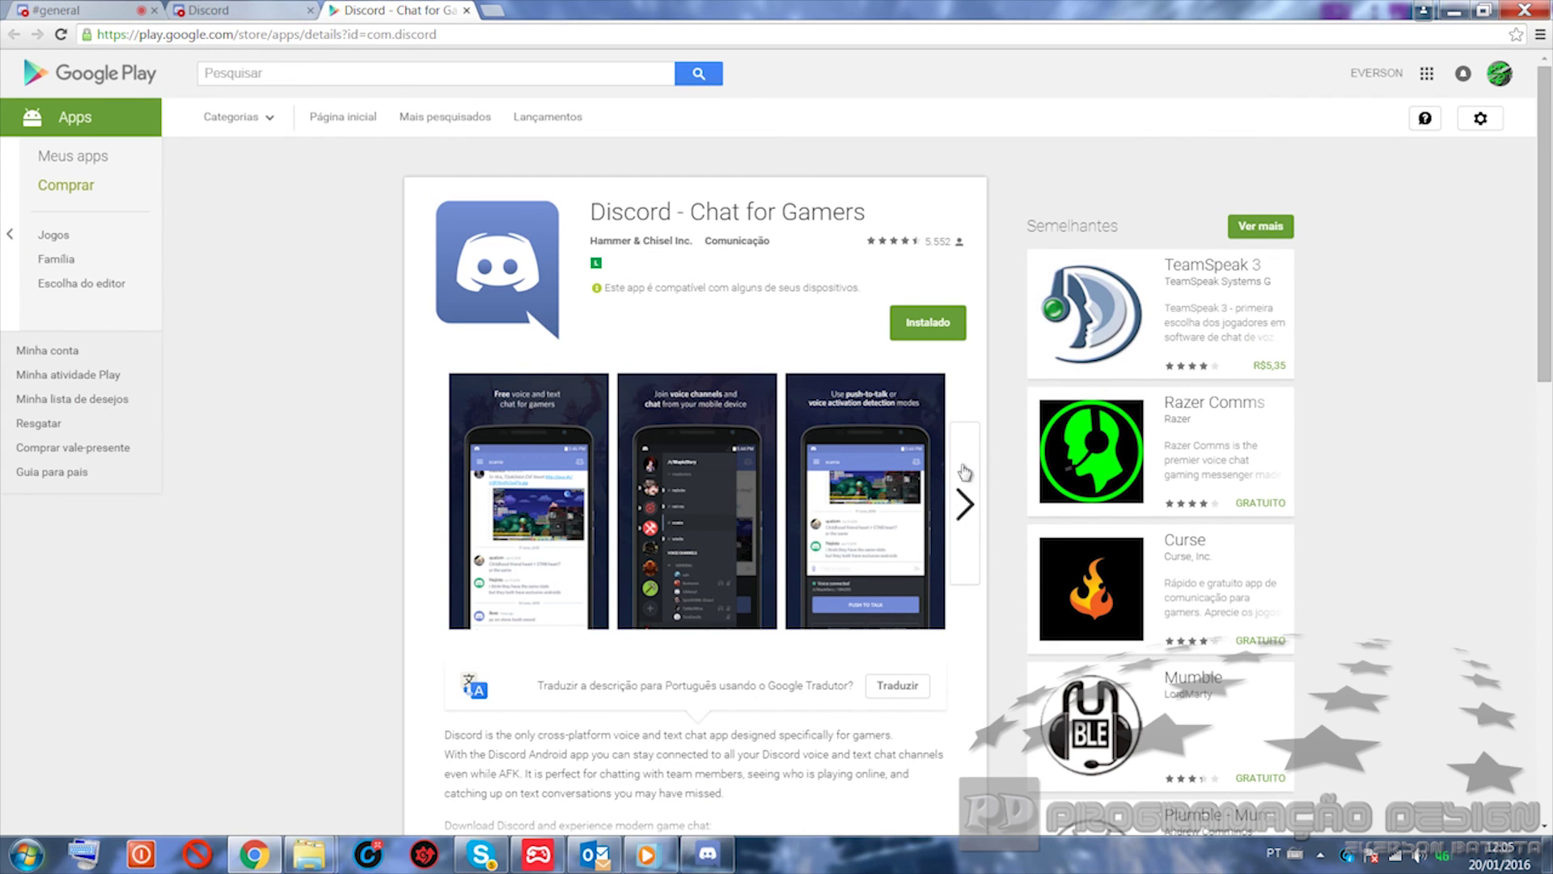
pyautogui.scroll(-4, 964, 472)
pyautogui.scroll(-3, 932, 477)
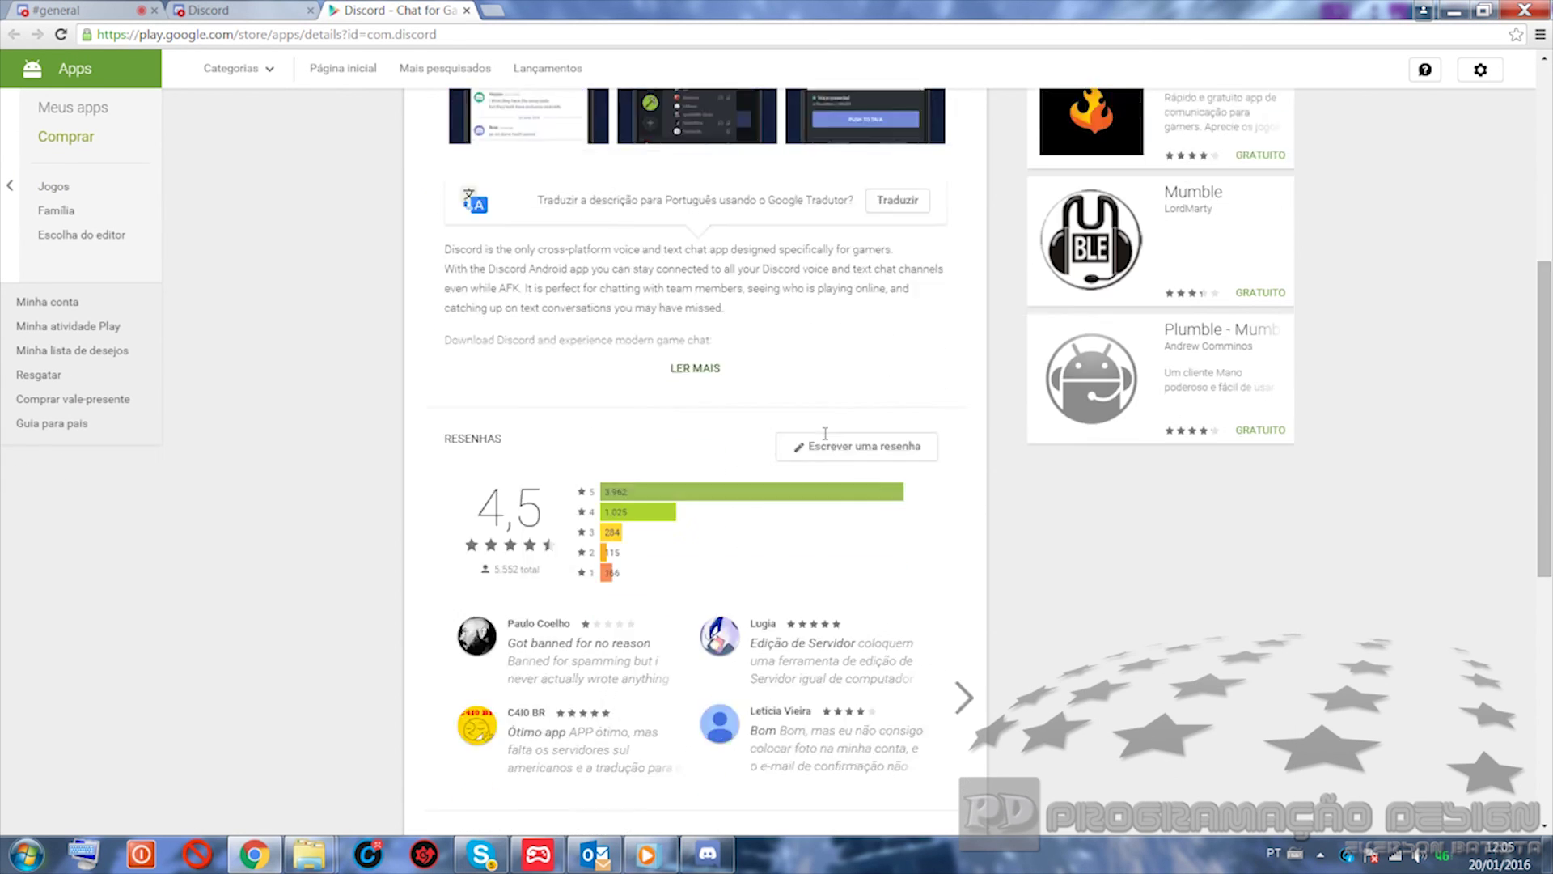
pyautogui.scroll(6, 825, 441)
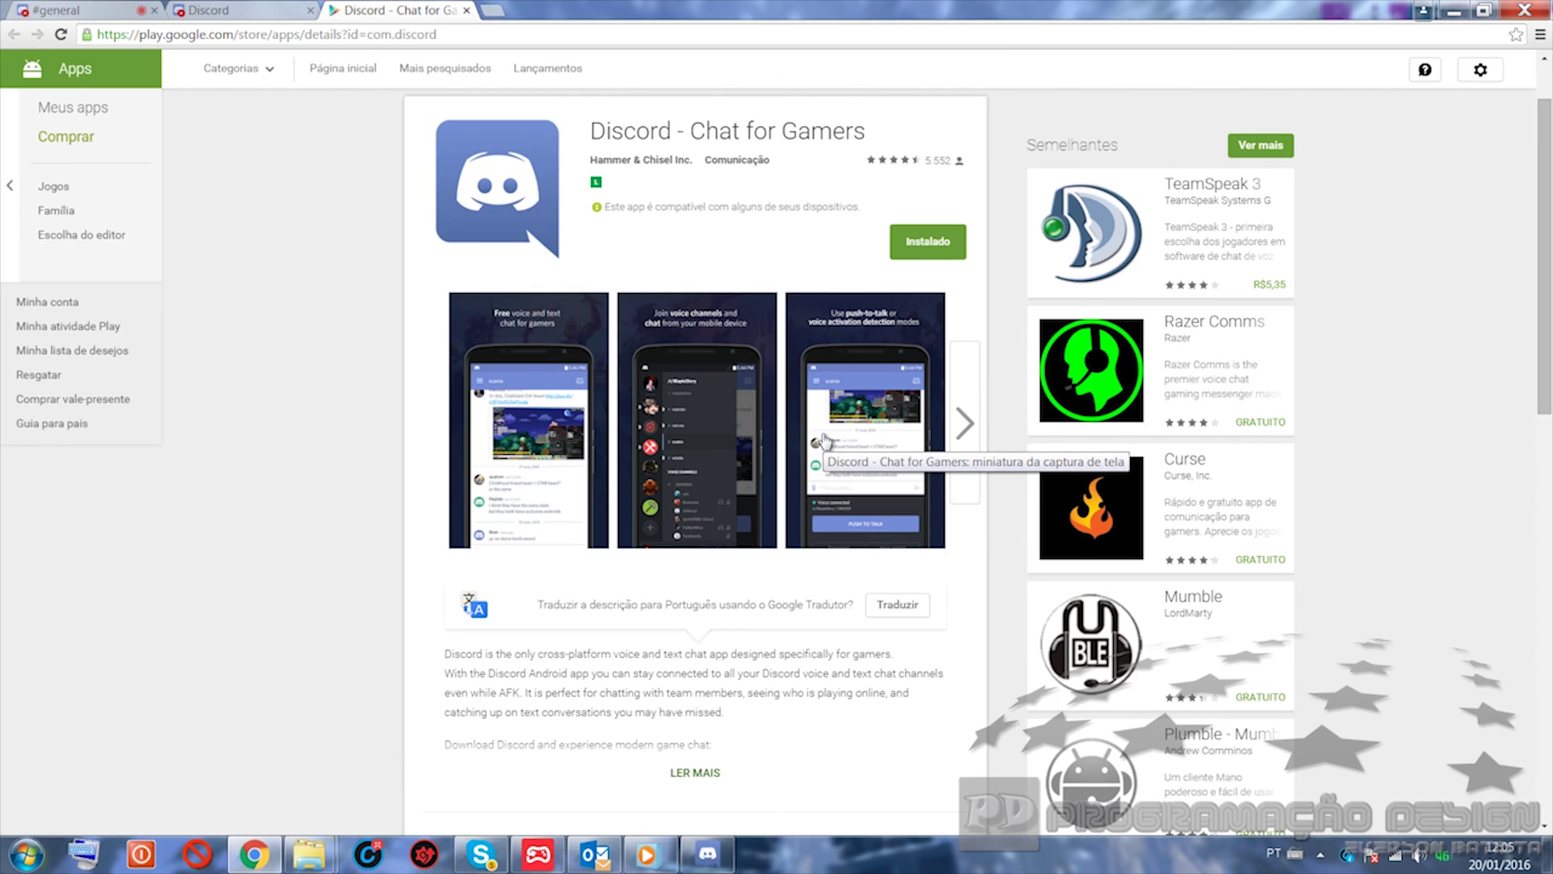